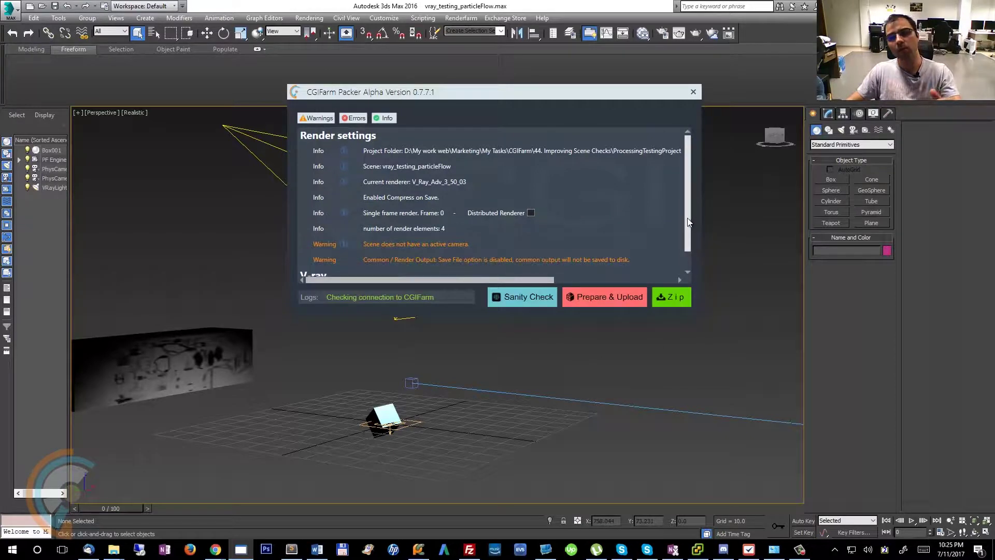
Step: Examine the render settings entries and V-Ray warnings in the CGIFarm Packer scene check report
left_click_drag(687, 232, 688, 241)
left_click_drag(452, 98, 440, 123)
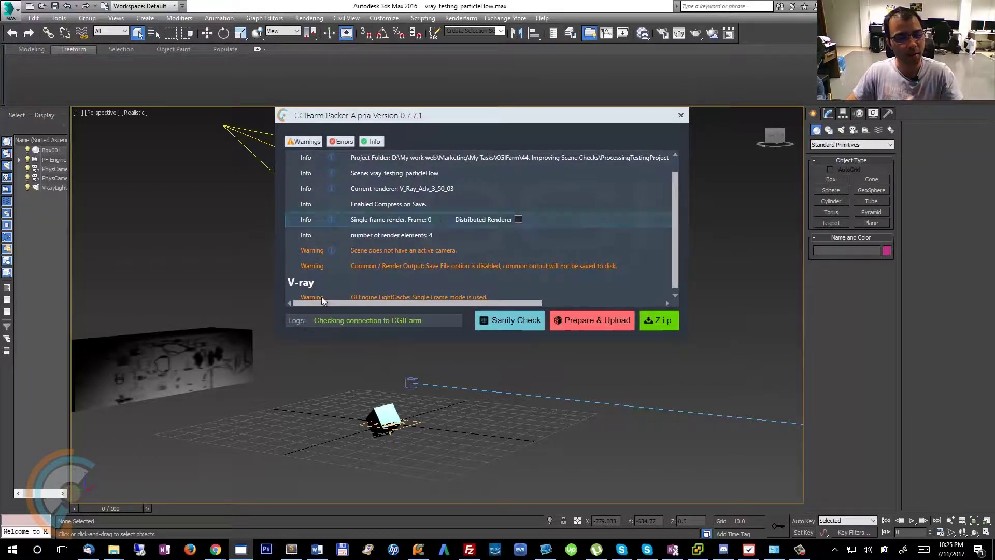
left_click_drag(675, 220, 672, 192)
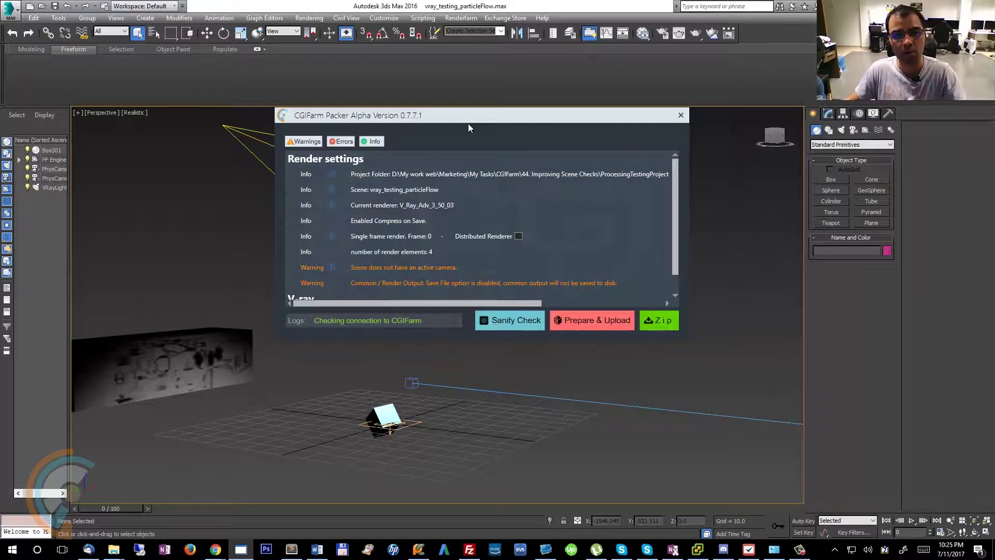
left_click_drag(508, 115, 559, 133)
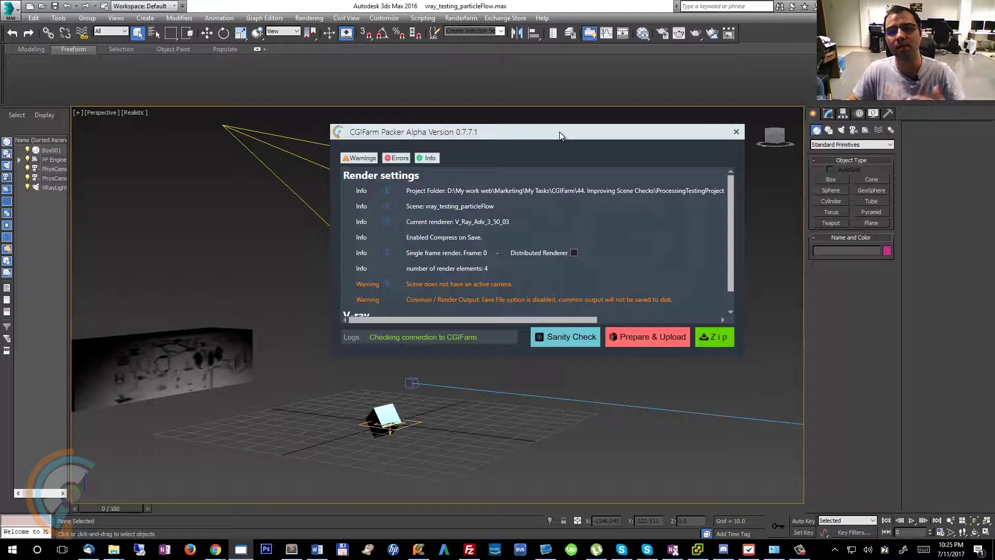
left_click_drag(559, 132, 507, 116)
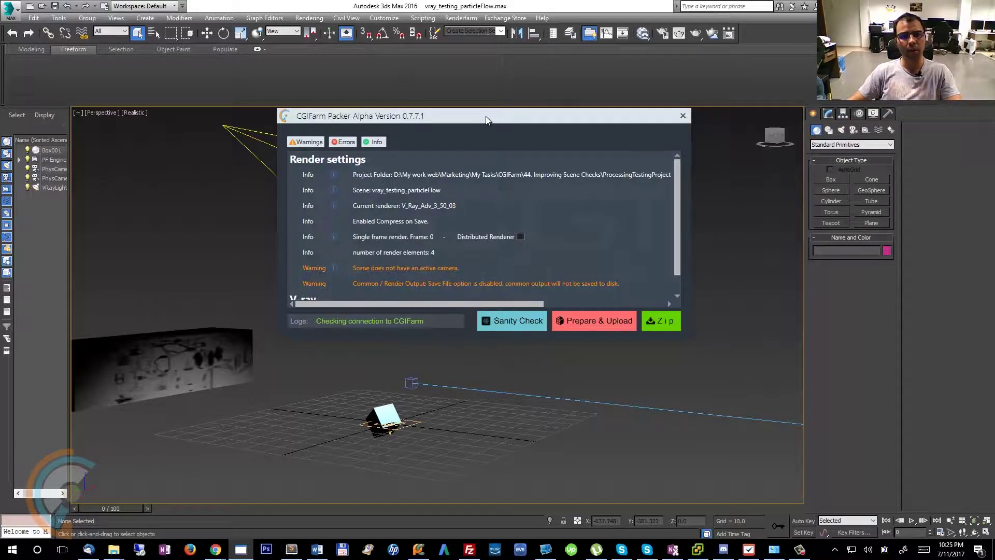
left_click_drag(486, 116, 514, 116)
left_click_drag(337, 123, 317, 123)
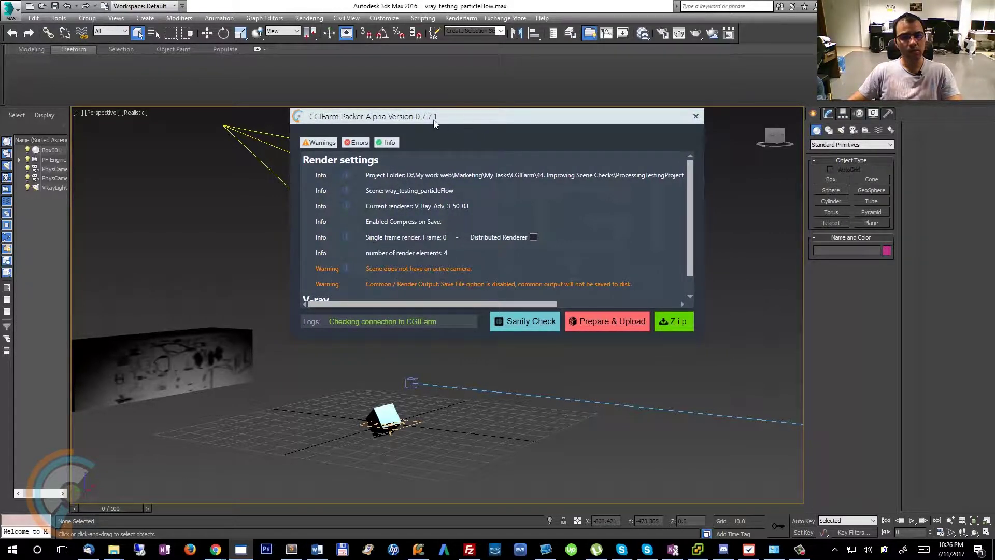
left_click_drag(516, 125, 538, 124)
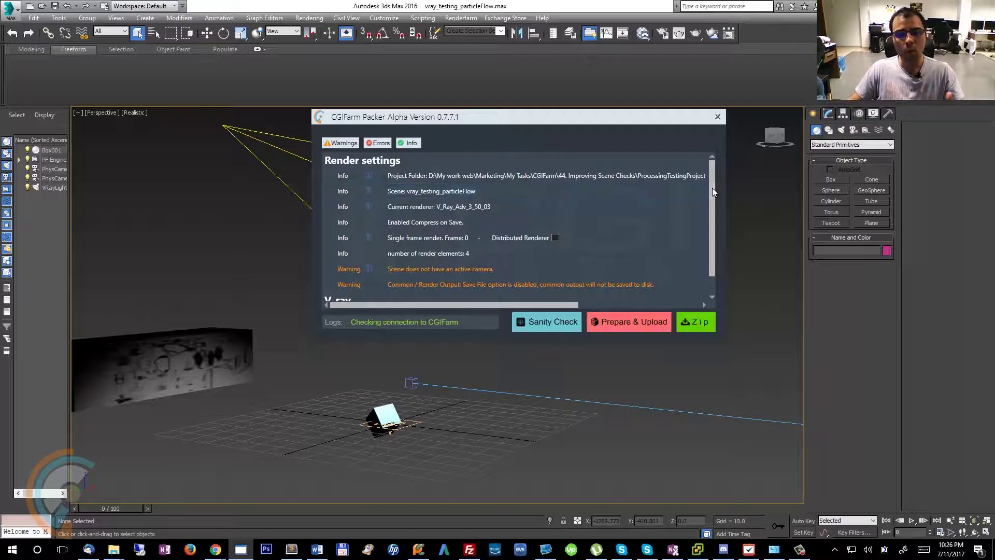
left_click_drag(712, 188, 704, 203)
scroll(702, 210, "up", 1)
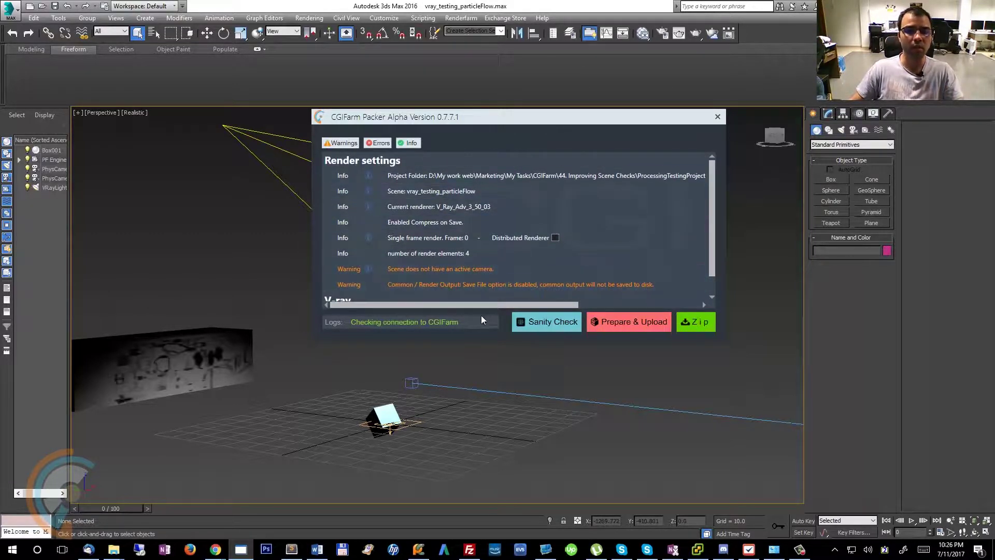
mouse_move(481, 305)
left_mouse_down()
mouse_move(607, 304)
mouse_move(481, 304)
left_mouse_up()
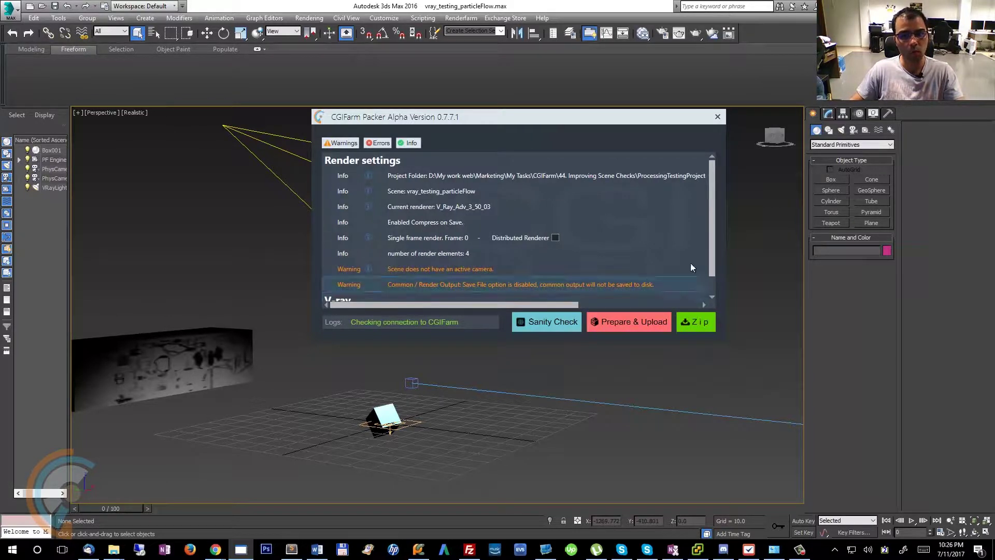
scroll(708, 193, "down", 1)
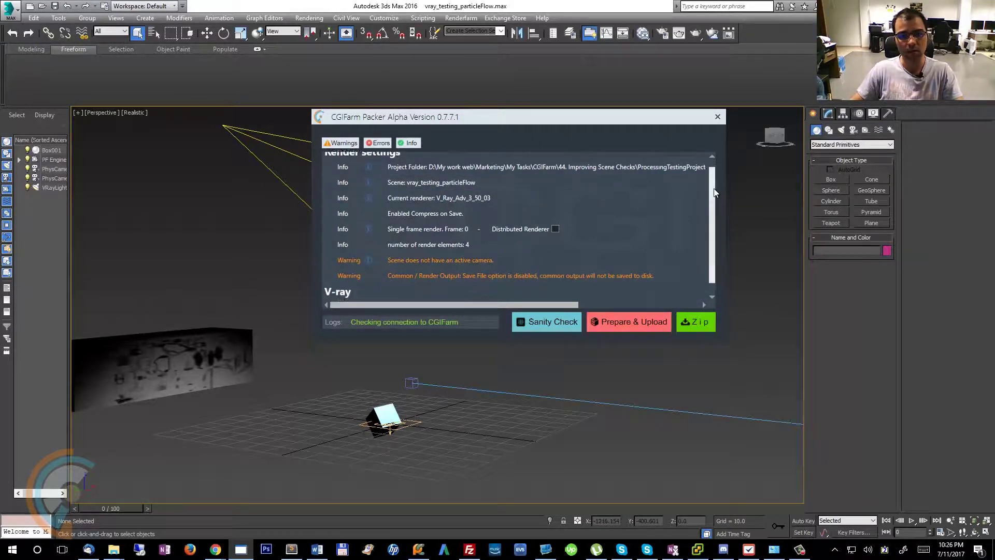
scroll(693, 171, "up", 1)
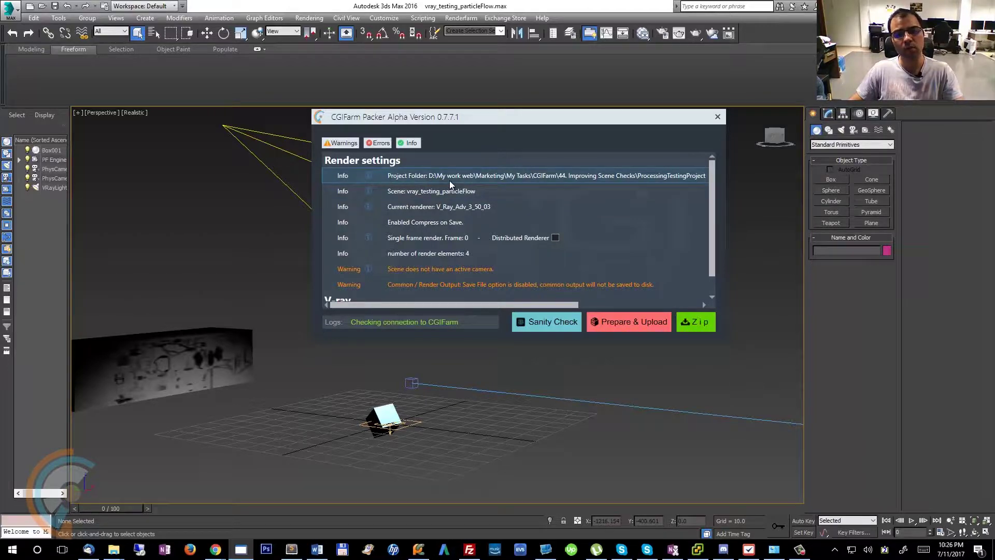
mouse_move(446, 304)
left_mouse_down()
mouse_move(539, 307)
mouse_move(440, 306)
left_mouse_up()
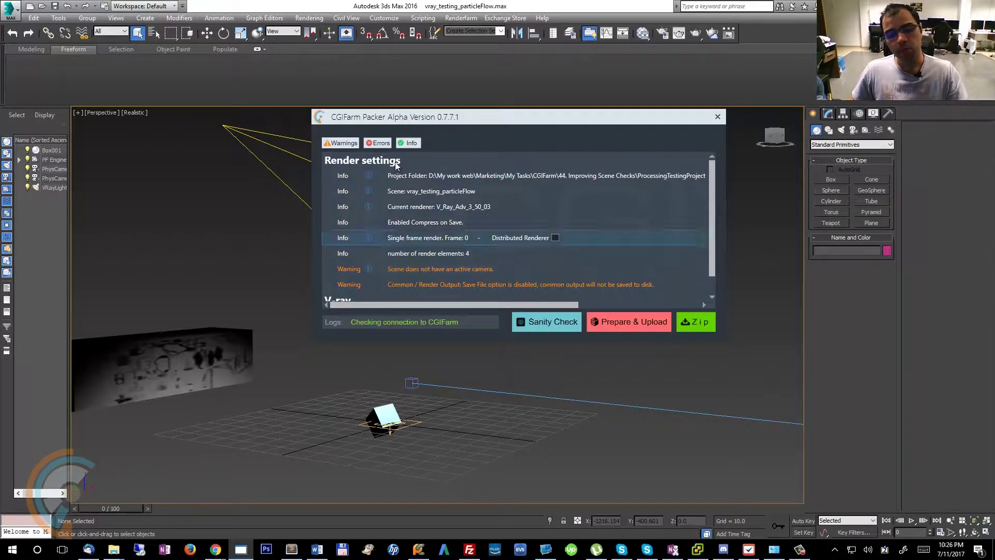
left_click_drag(444, 121, 440, 130)
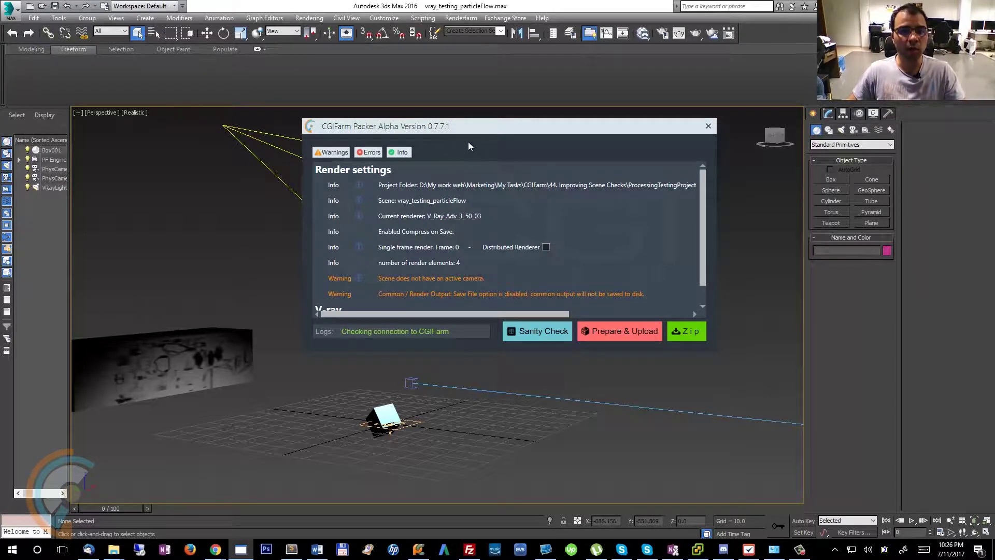
left_click_drag(477, 125, 480, 117)
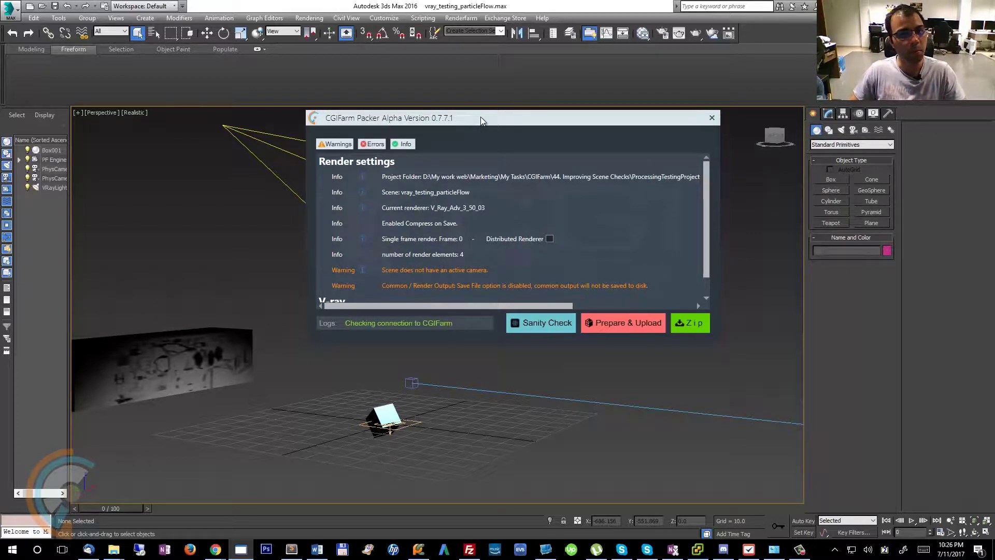
Step: Check where the project folder can be set among the 3ds Max asset management options
left_click(9, 14)
mouse_move(52, 256)
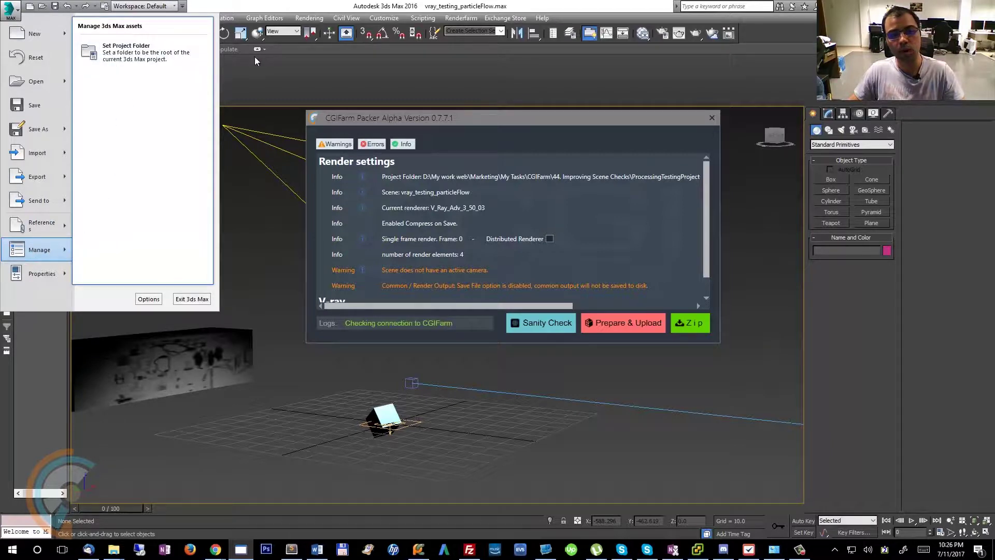
left_click(511, 119)
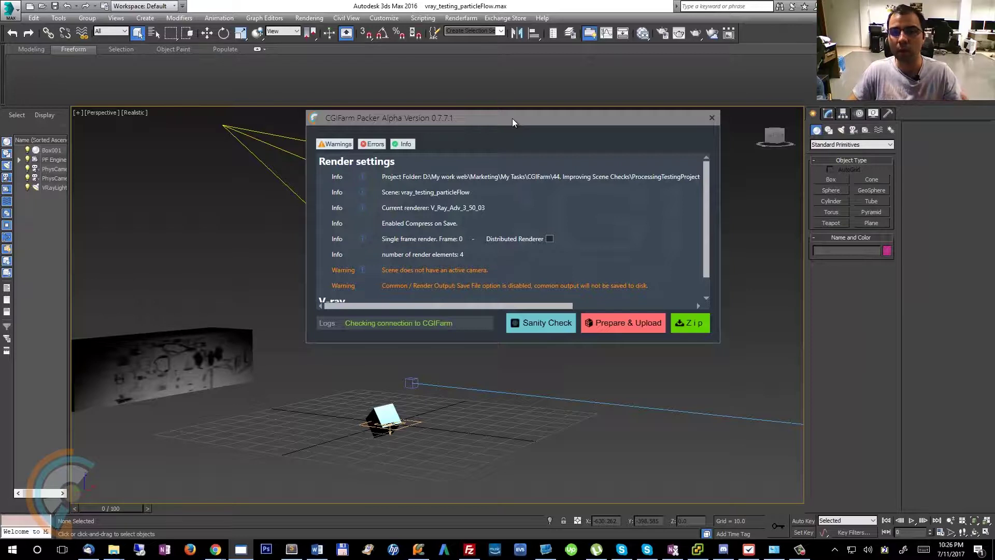
Step: Review the CGIFarm Packer report from the project folder entry through the V-Ray section
left_click(512, 118)
left_click_drag(512, 118, 480, 116)
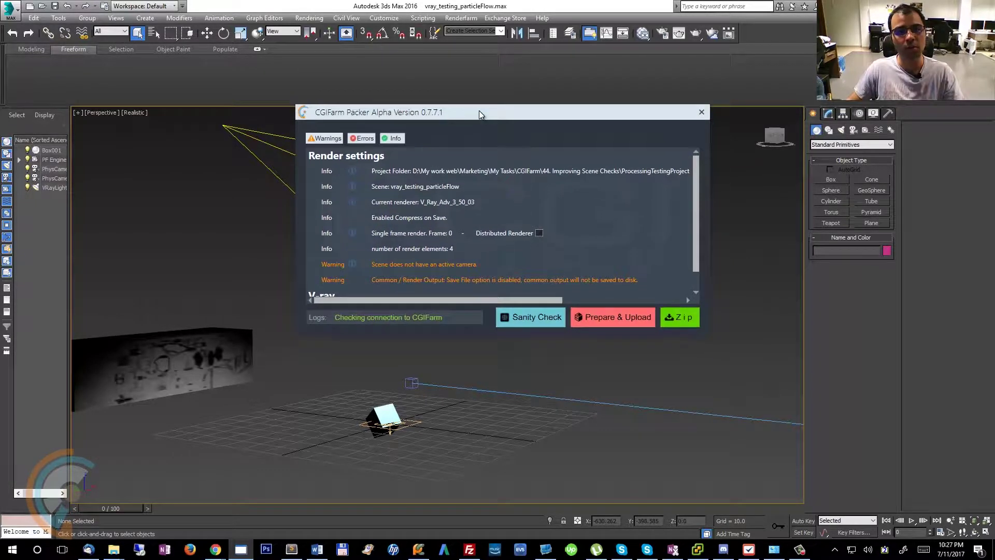
scroll(698, 186, "down", 1)
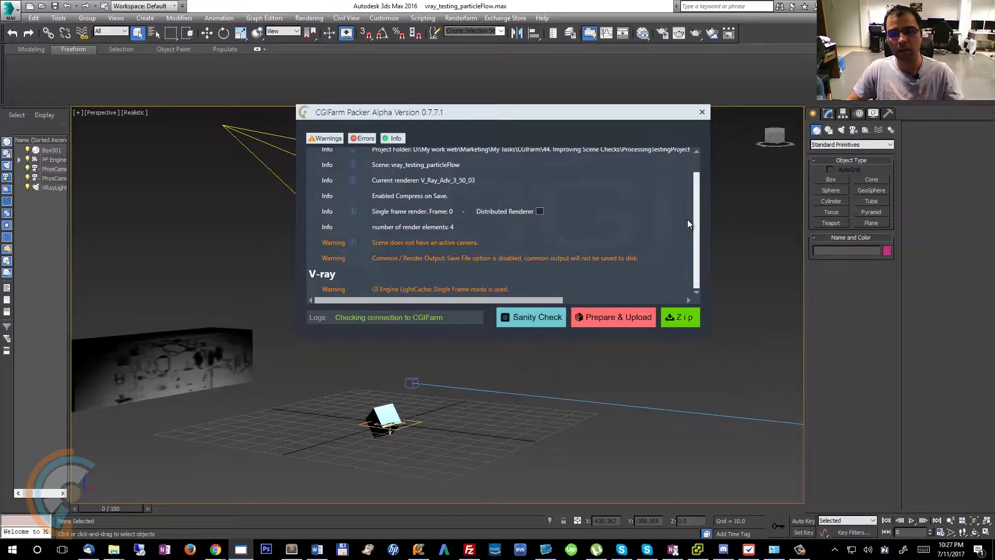
mouse_move(511, 117)
left_mouse_down()
mouse_move(519, 124)
mouse_move(520, 113)
left_mouse_up()
scroll(630, 218, "up", 1)
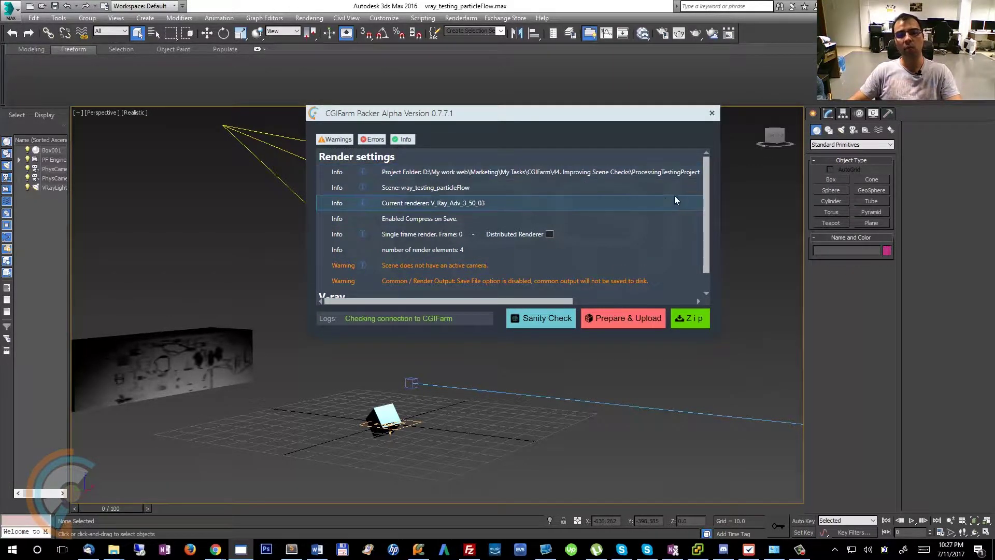
left_click_drag(517, 301, 489, 297)
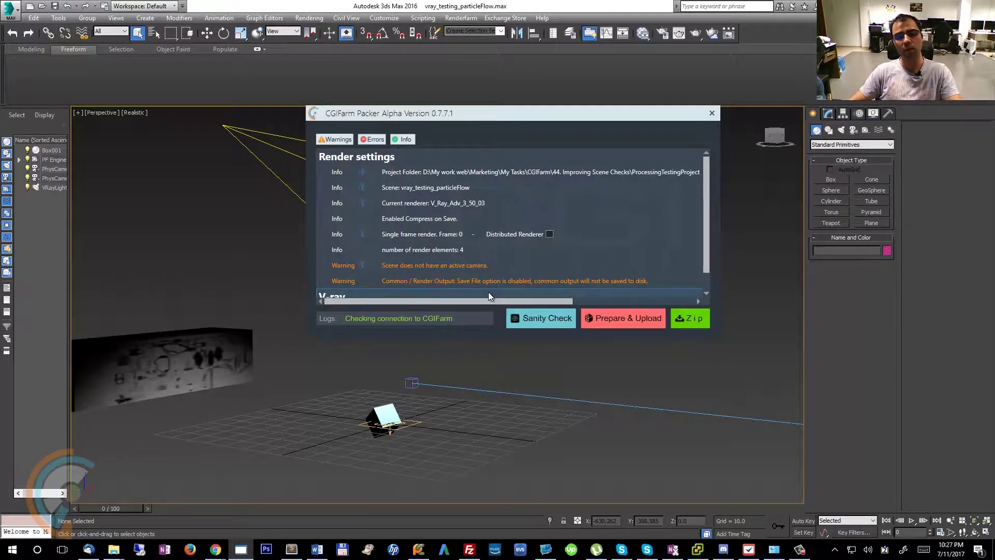
left_click_drag(546, 117, 544, 130)
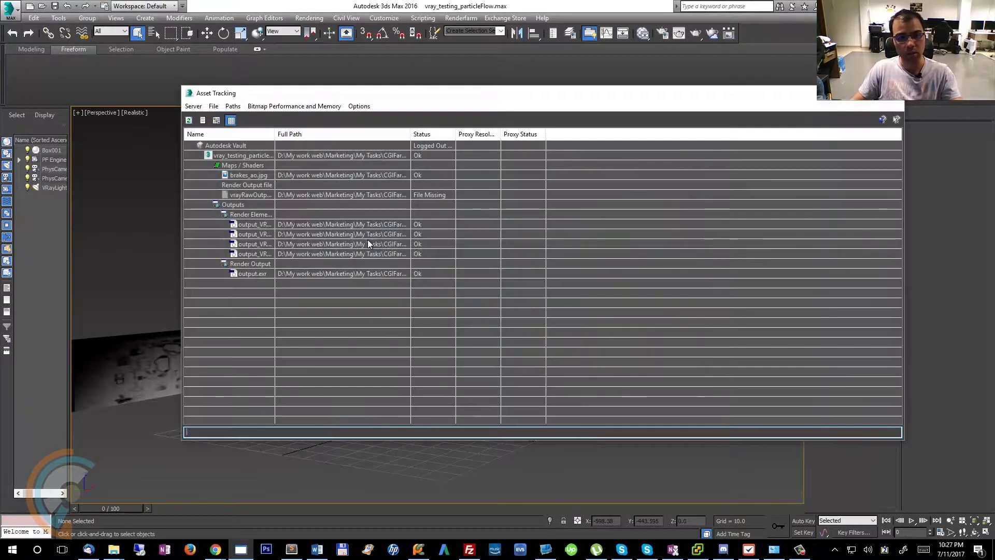
Step: Make the path of the brakes_ao.jpg map relative to the project folder in Asset Tracking
left_click(308, 176)
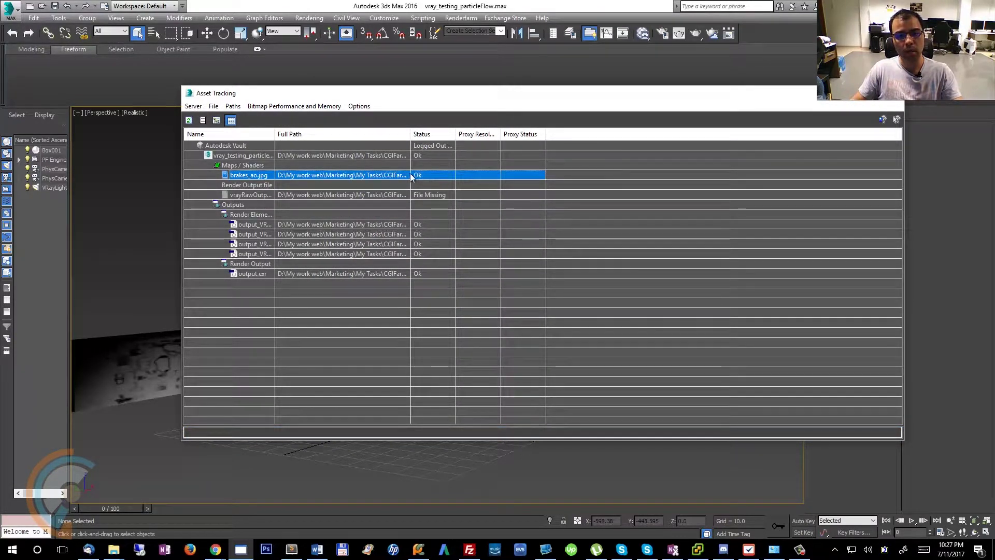
right_click(352, 175)
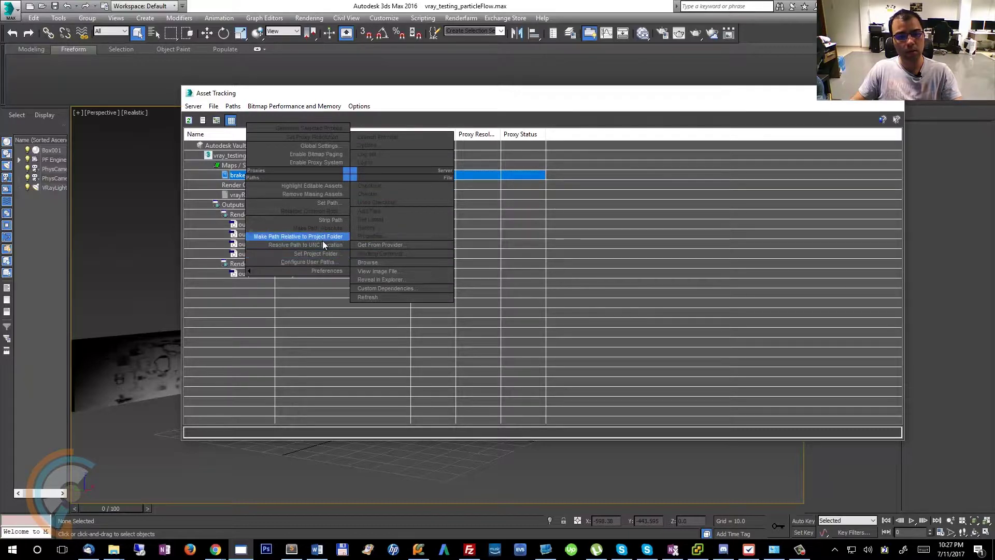
left_click(298, 236)
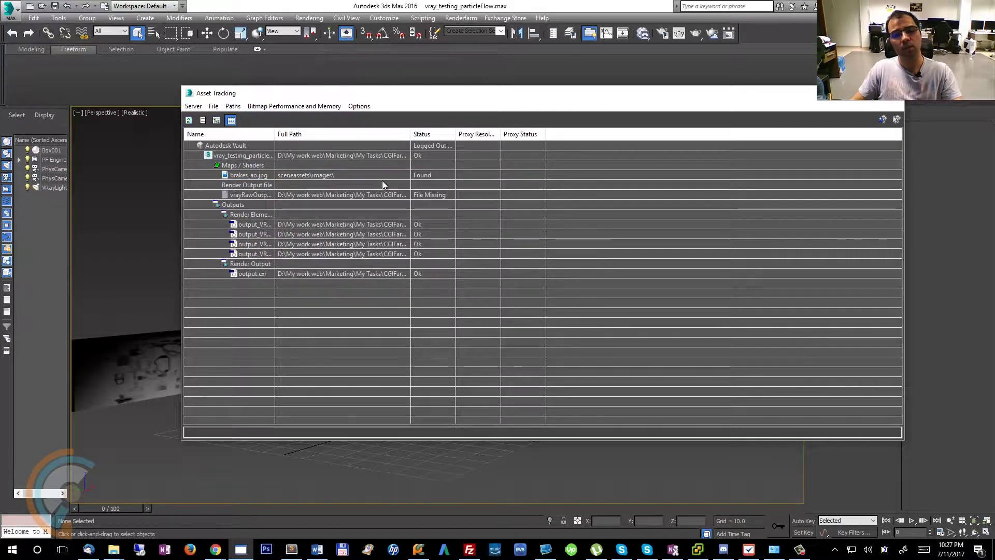
Step: Make the path of the brakes_ao.jpg map absolute again in Asset Tracking
left_click(316, 176)
right_click(315, 175)
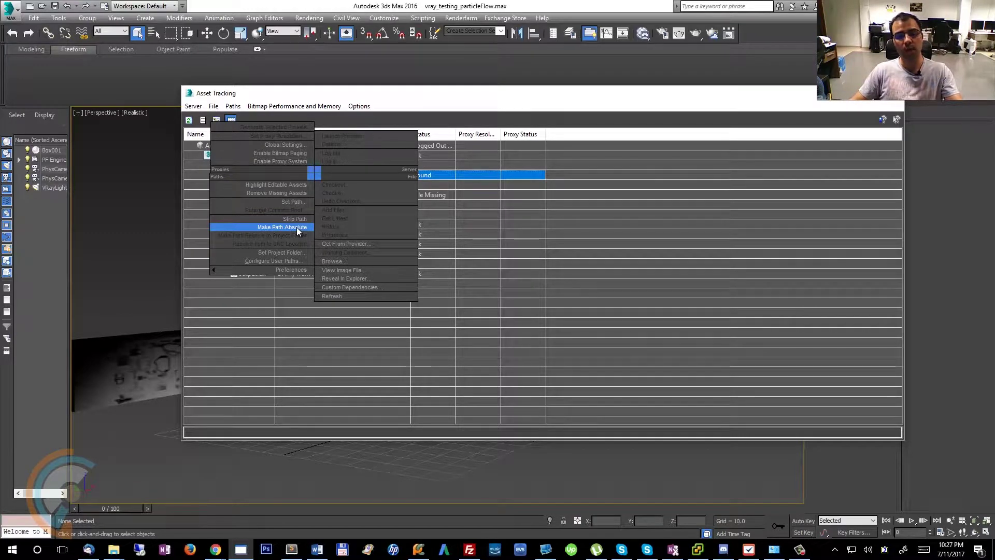
left_click(296, 227)
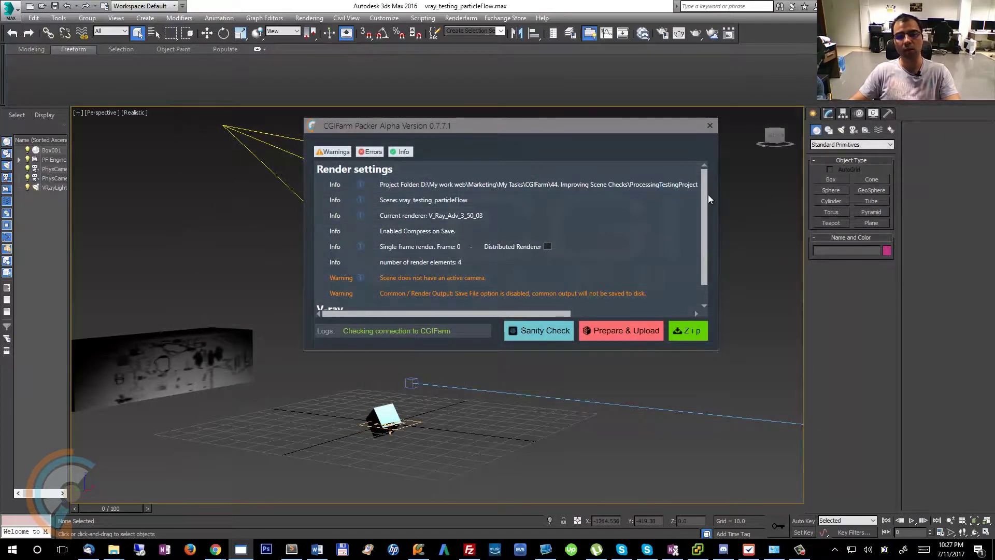
Step: Examine the camera, render output and V-Ray light cache warnings in the CGIFarm Packer report
scroll(705, 241, "down", 2)
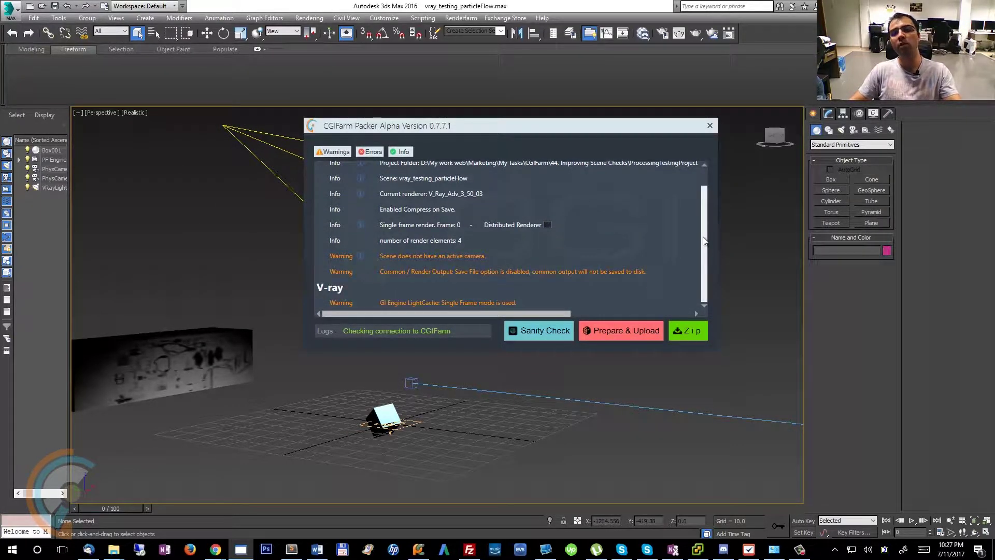
scroll(705, 241, "up", 2)
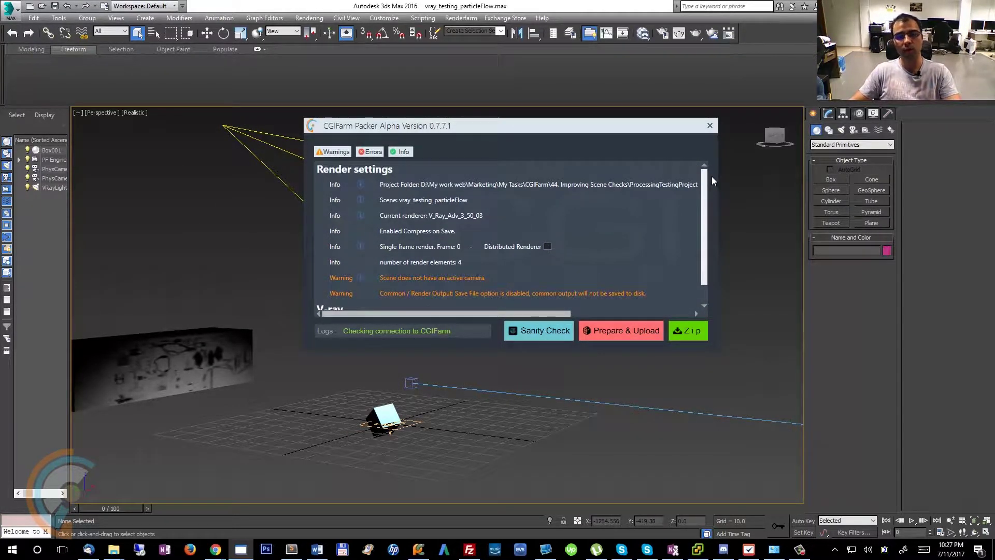
scroll(709, 218, "down", 2)
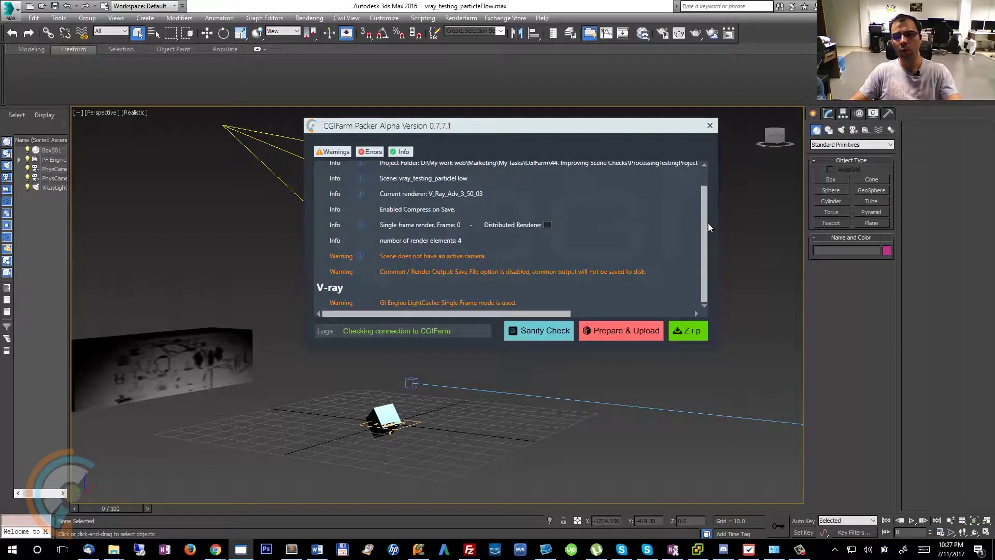
left_click_drag(554, 128, 557, 120)
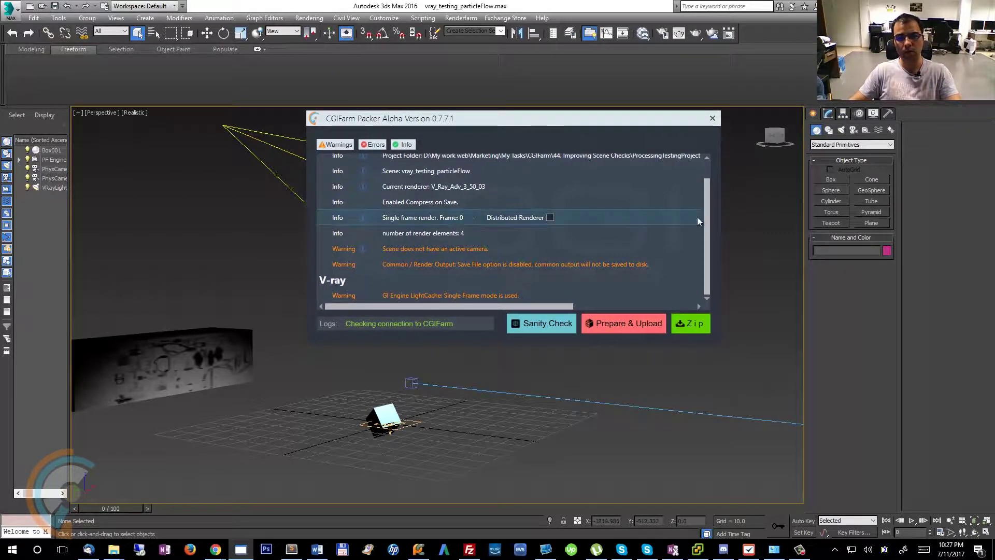
scroll(708, 197, "up", 2)
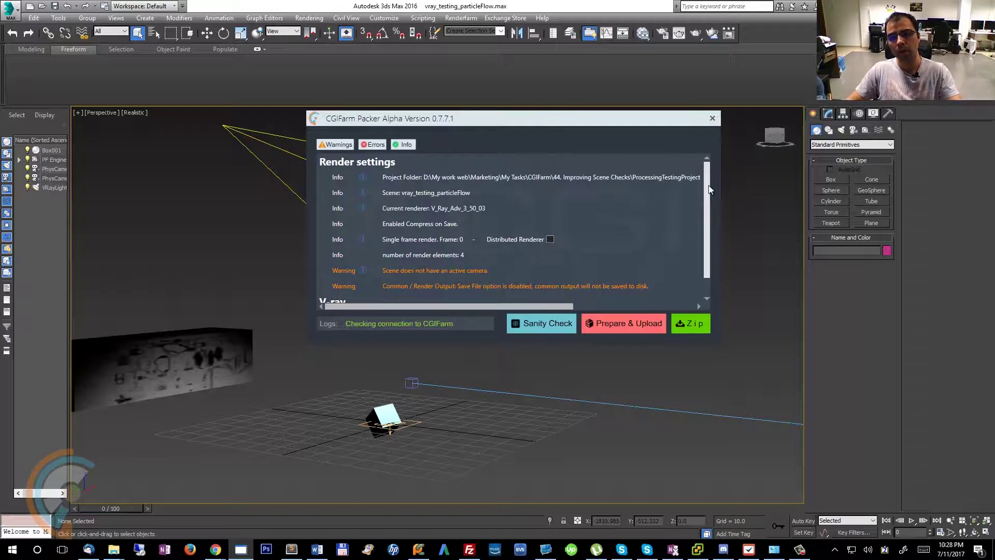
scroll(705, 197, "down", 2)
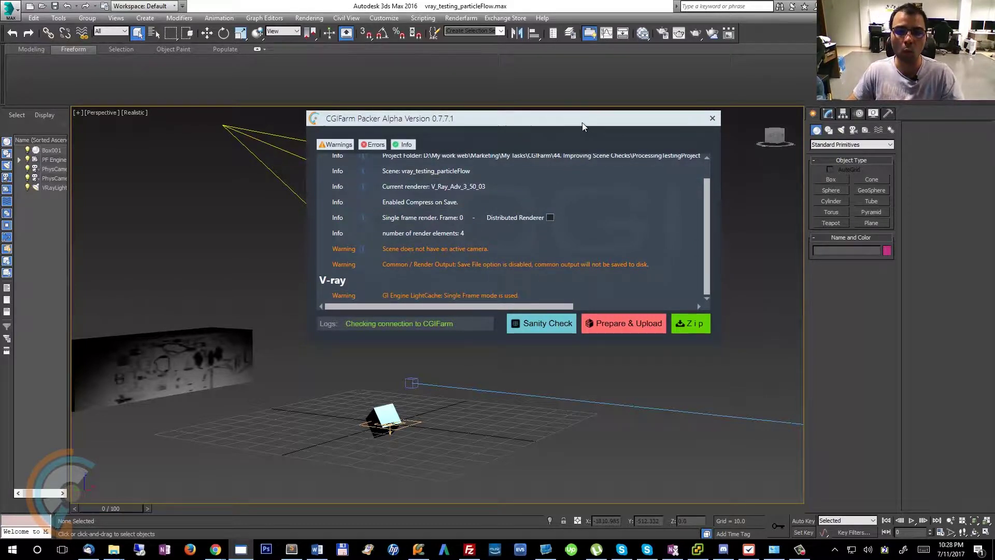
left_click_drag(583, 126, 573, 137)
left_click_drag(525, 315, 471, 306)
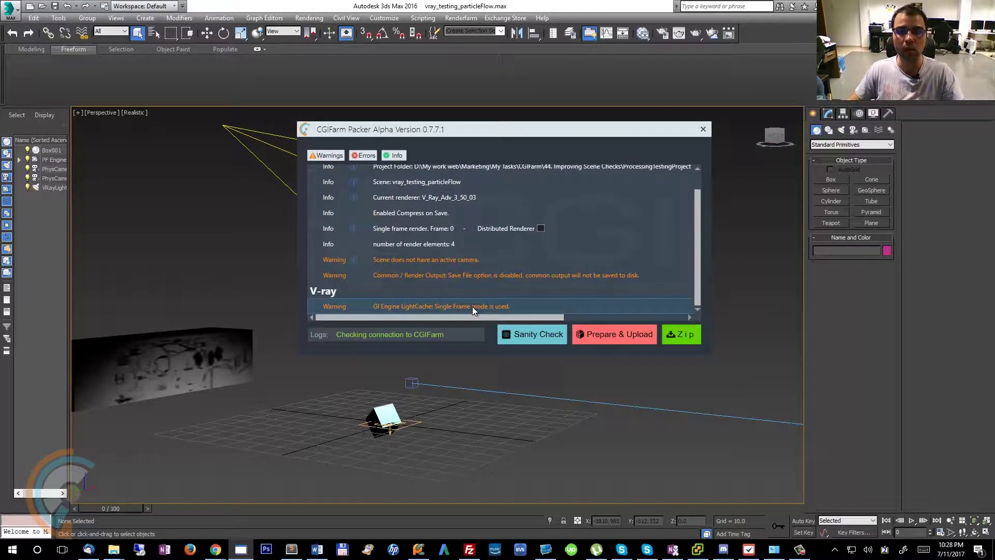
mouse_move(695, 241)
left_mouse_down()
mouse_move(706, 203)
mouse_move(704, 256)
left_mouse_up()
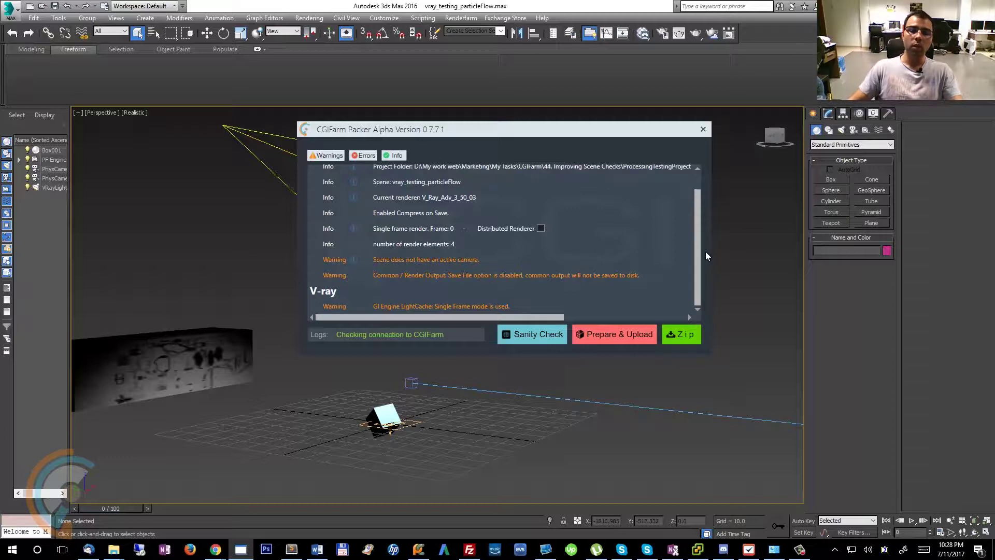
mouse_move(697, 234)
left_mouse_down()
mouse_move(697, 211)
mouse_move(708, 220)
left_mouse_up()
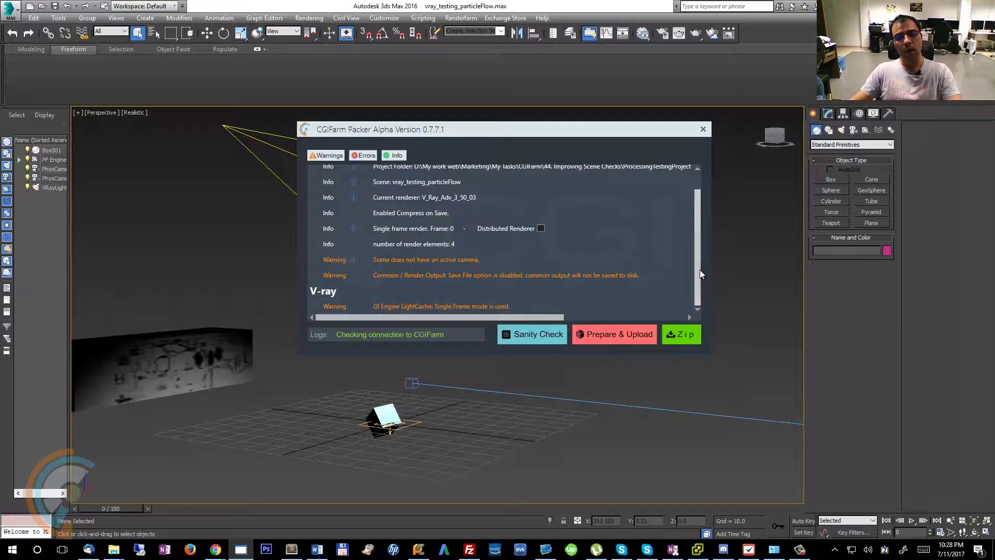
scroll(700, 241, "up", 1)
scroll(699, 241, "down", 1)
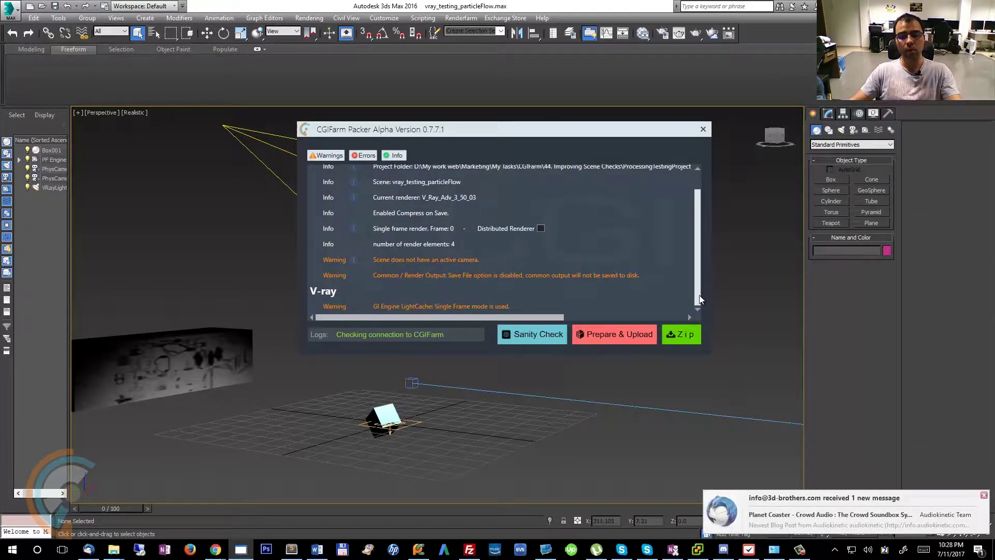
Step: Try to turn off Compress on Save in the file preferences and rerun the sanity check
scroll(597, 259, "up", 1)
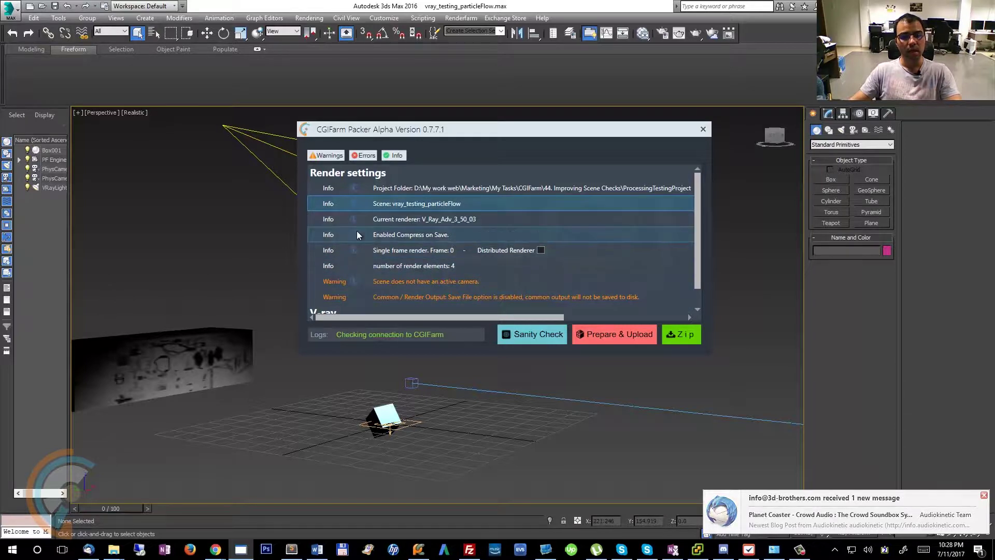
left_click(373, 221)
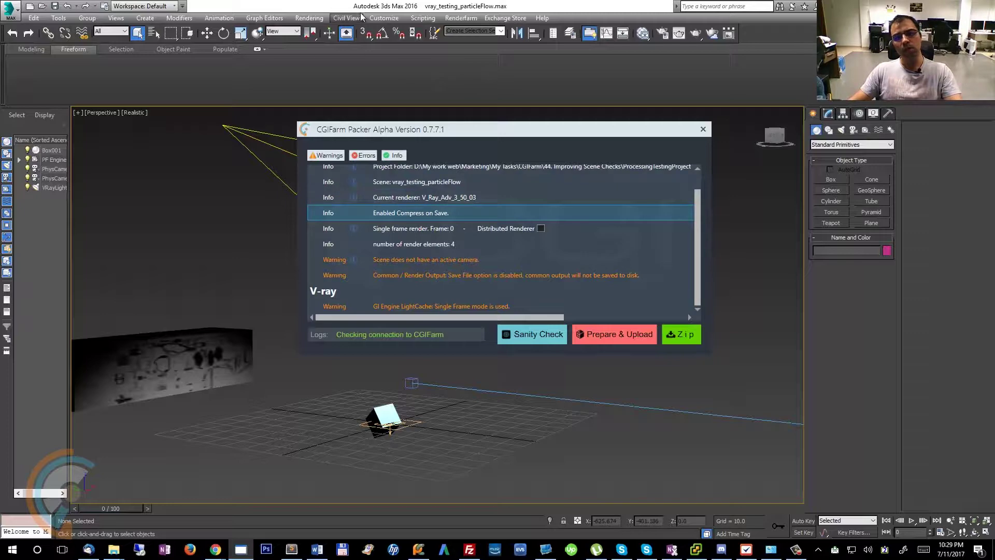
left_click(384, 18)
left_click(437, 182)
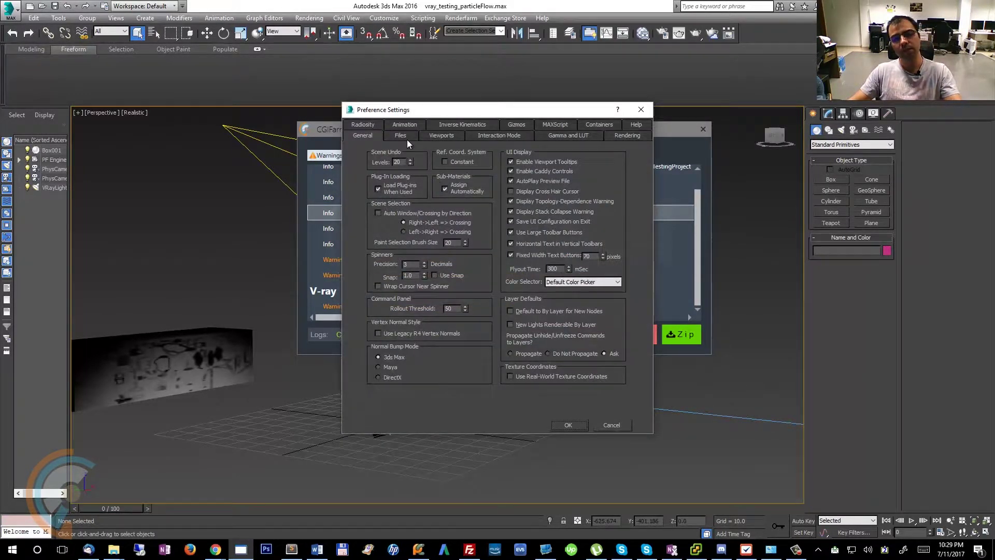
left_click(403, 136)
left_click_drag(459, 110, 519, 118)
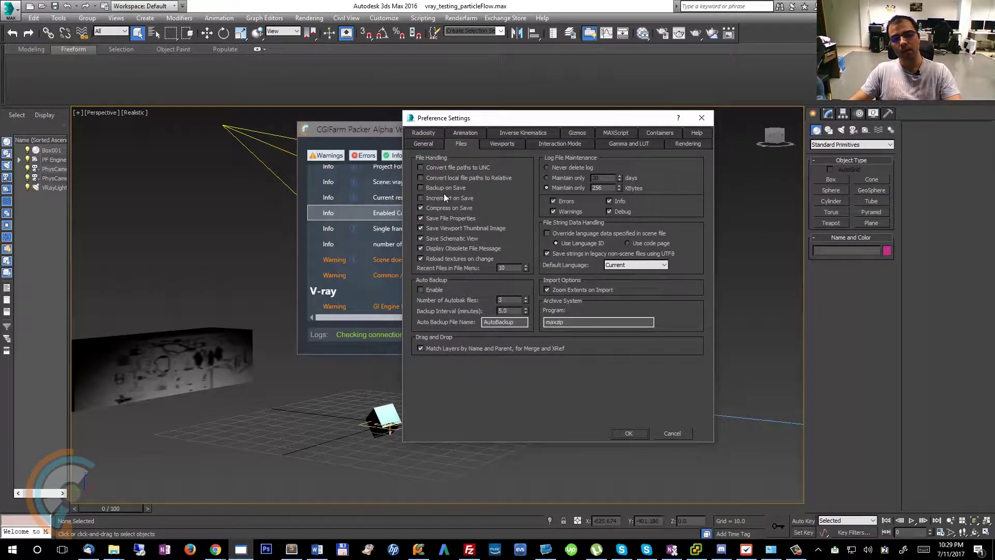
left_click(421, 208)
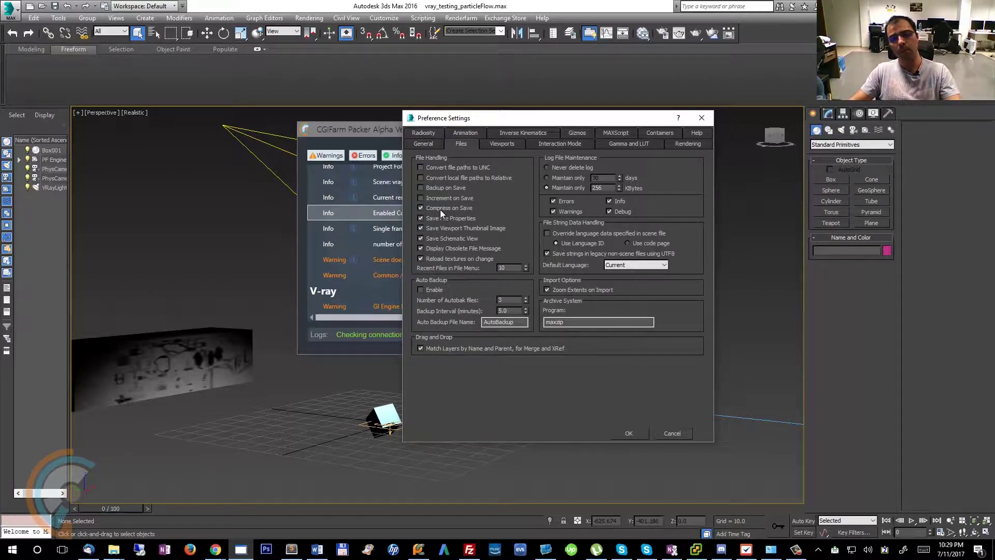
left_click(420, 208)
left_click_drag(622, 122, 526, 142)
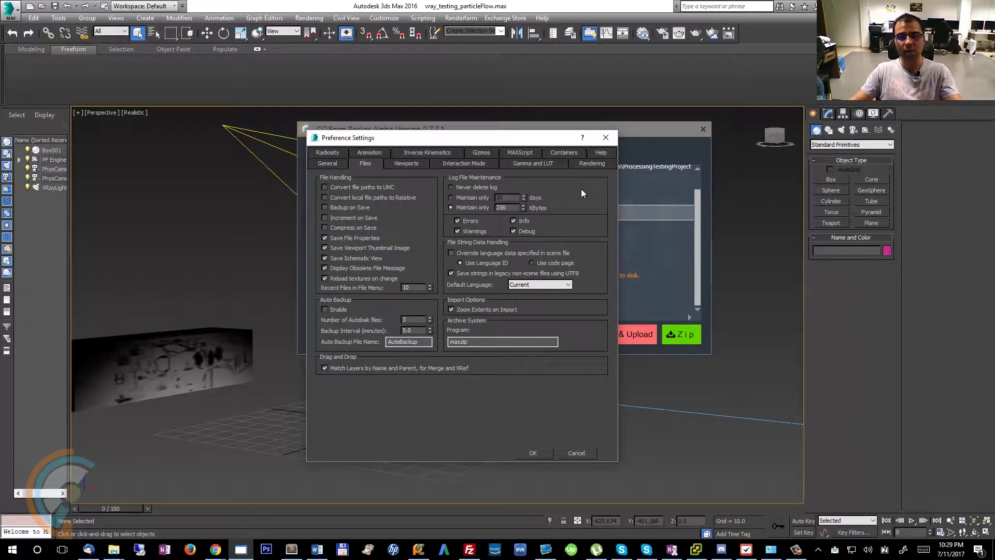
left_click(607, 139)
left_click(533, 340)
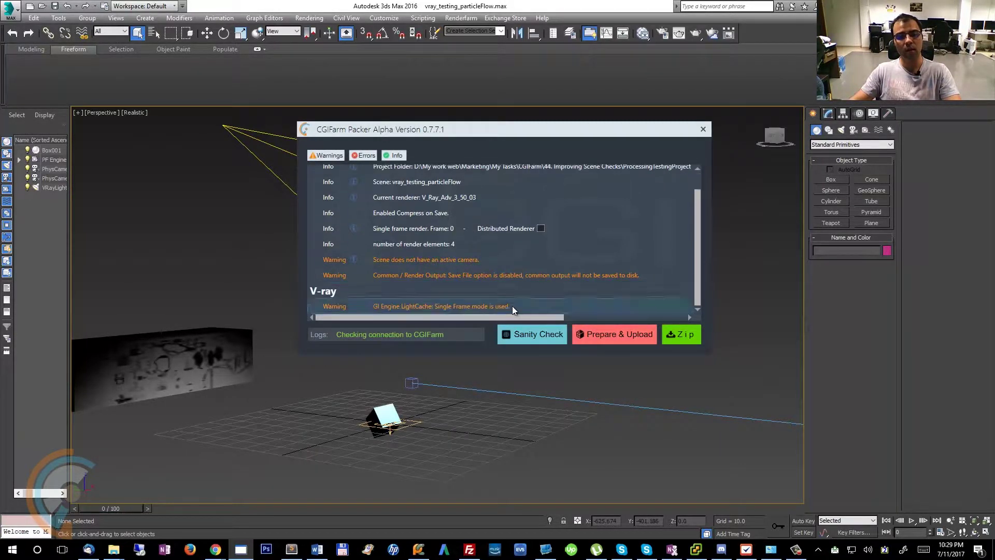
left_click(527, 341)
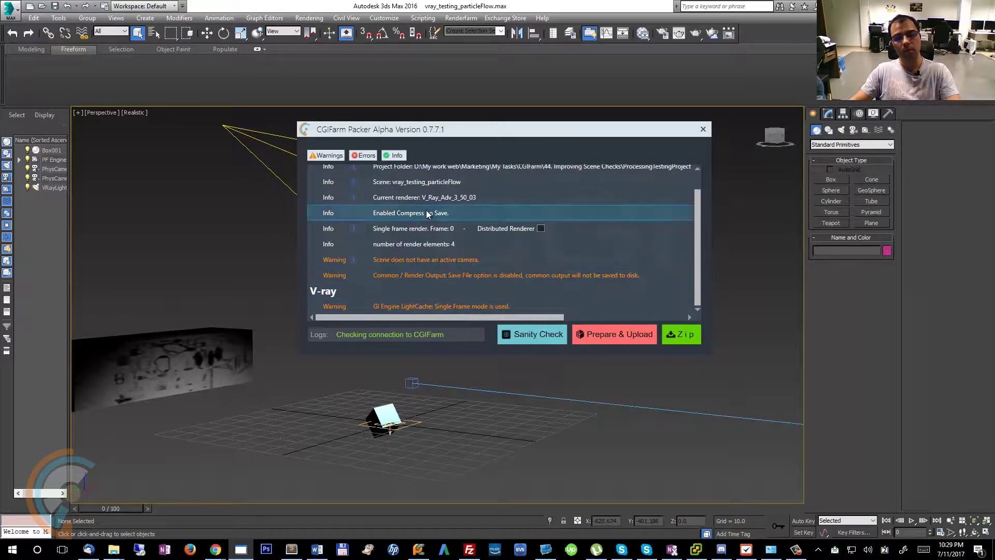
Step: Turn off Compress on Save in the file preferences, apply the change and rerun the sanity check
left_click(377, 17)
left_click(438, 180)
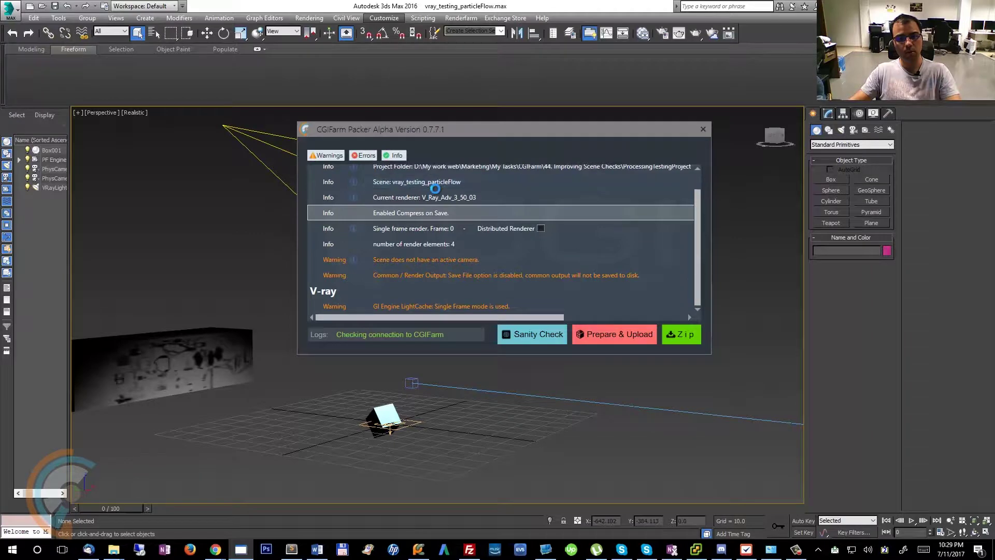
left_click(397, 135)
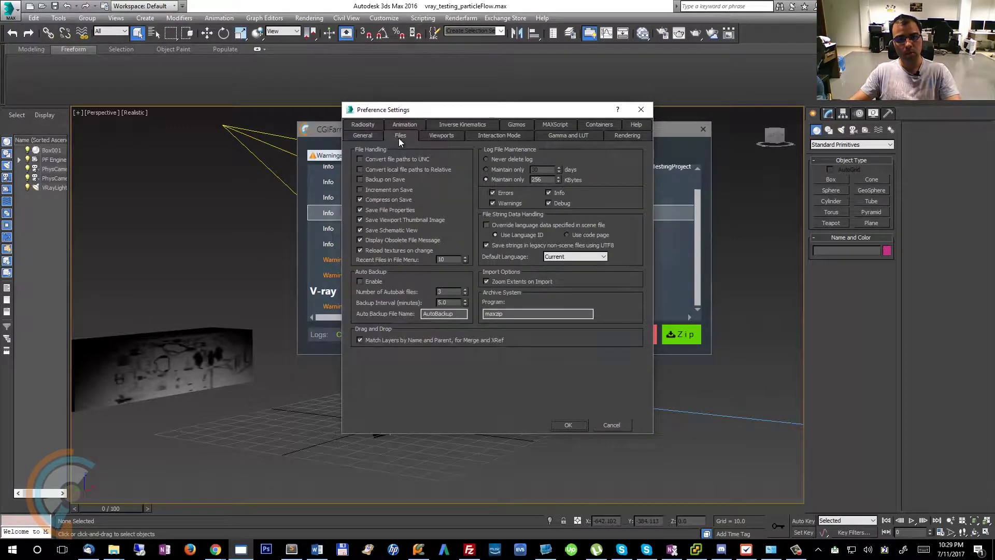
left_click(568, 425)
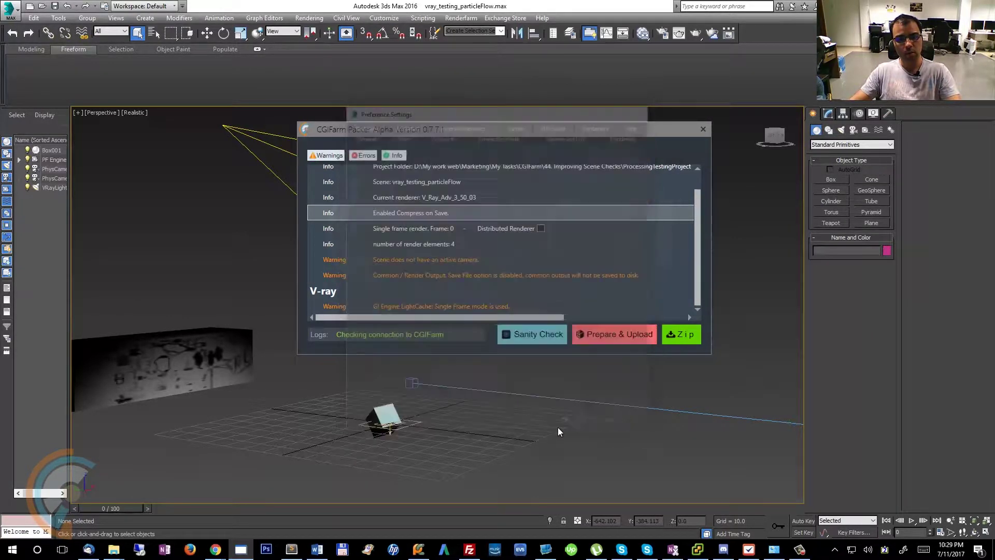
left_click(536, 335)
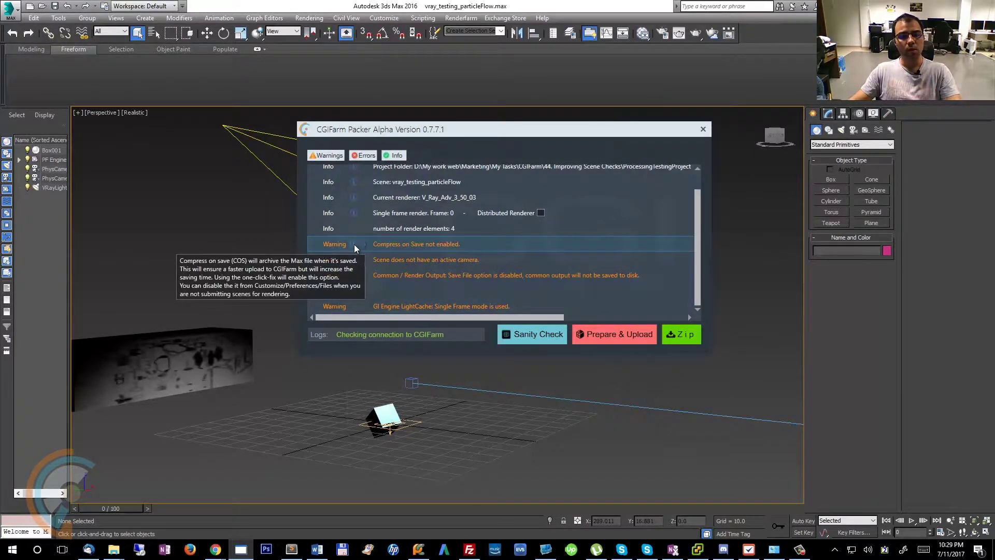
Step: Examine the Compress on Save warning and its explanation in the CGIFarm Packer report
left_click(422, 247)
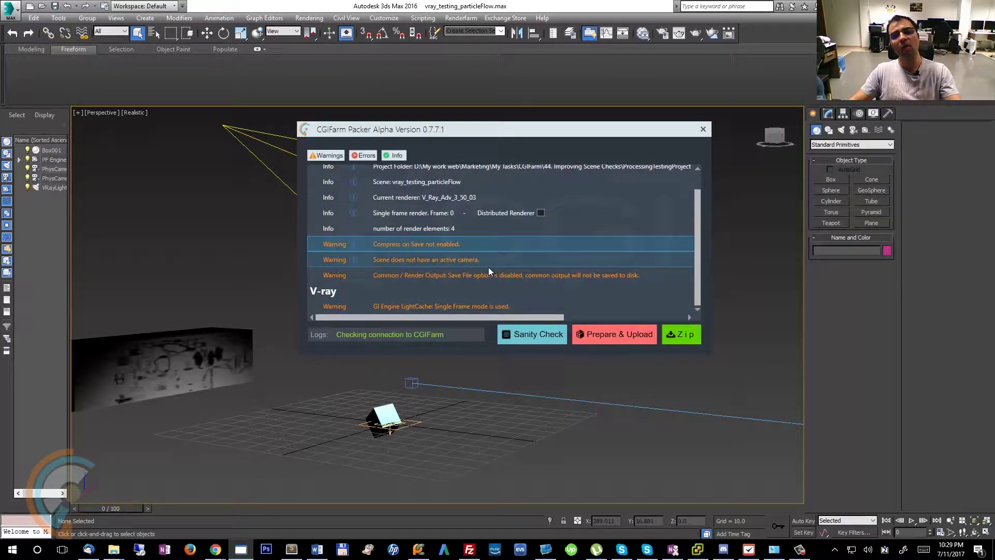
scroll(517, 256, "up", 1)
scroll(508, 266, "down", 1)
scroll(508, 266, "up", 1)
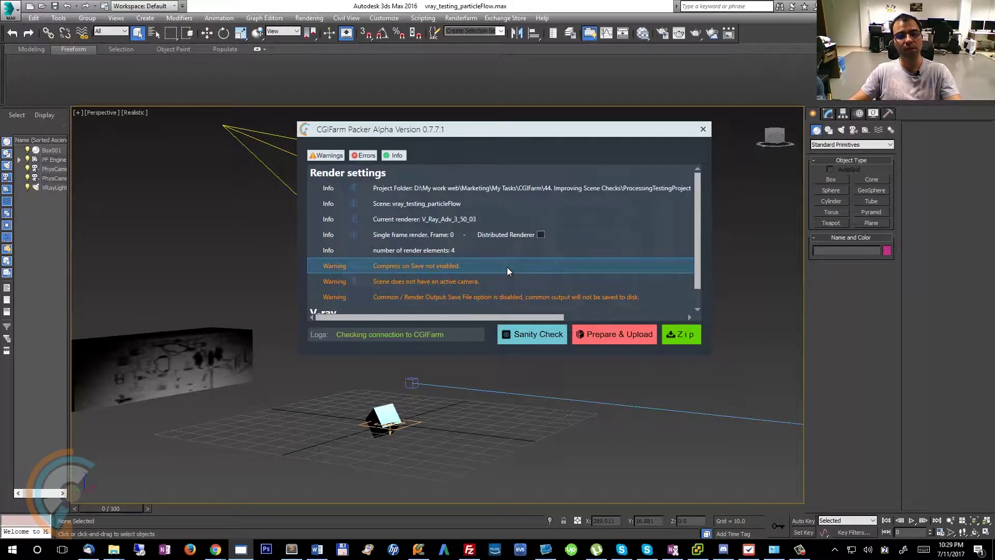
left_click_drag(696, 208, 700, 247)
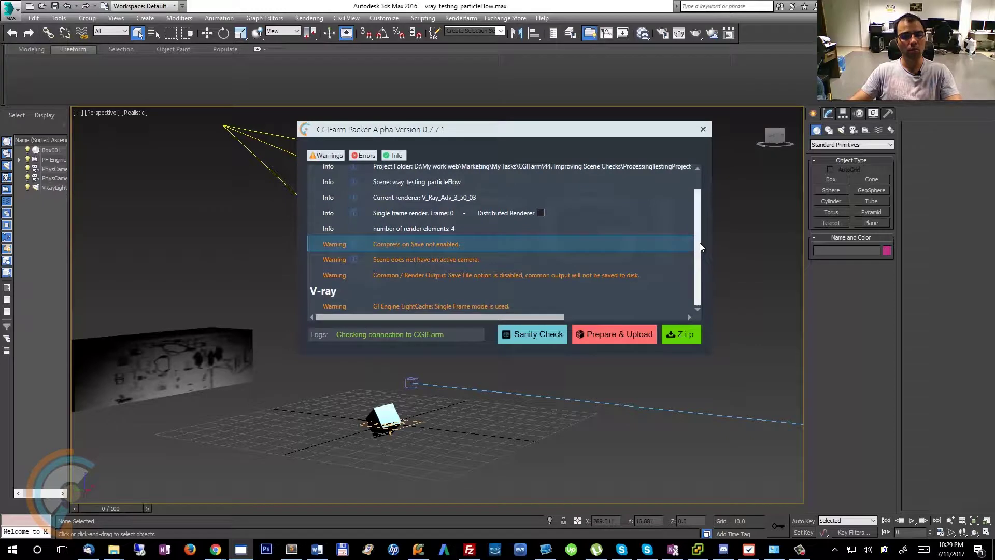
mouse_move(357, 245)
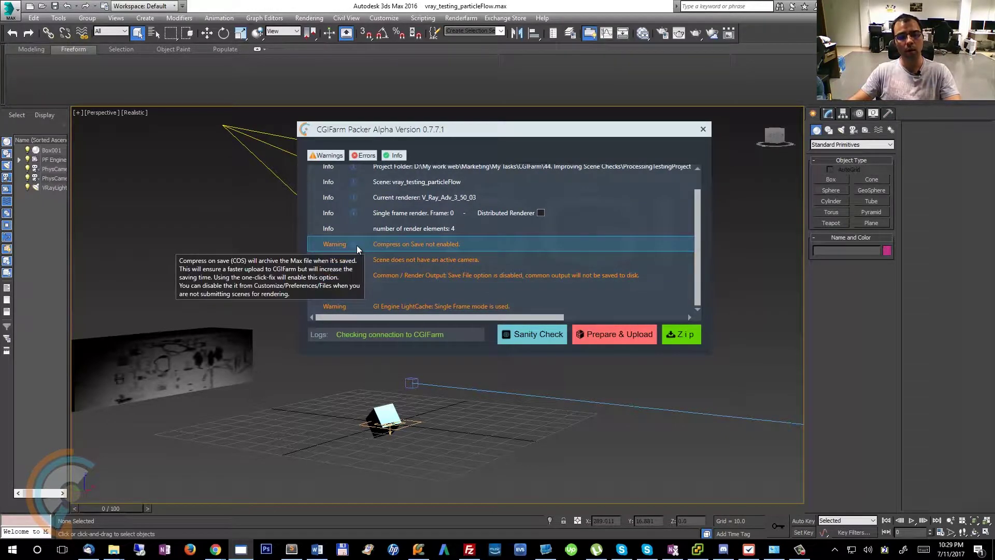
left_click(405, 259)
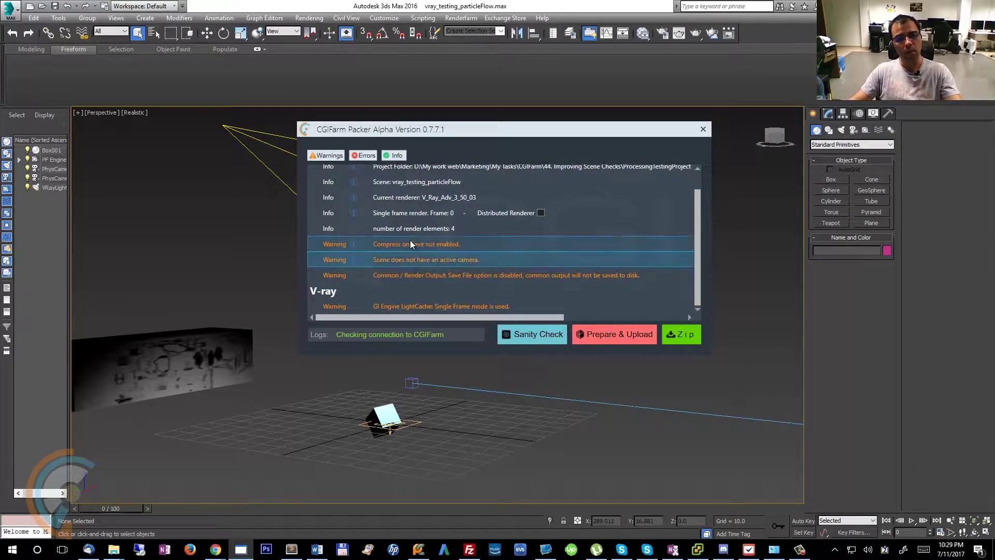
scroll(438, 229, "up", 1)
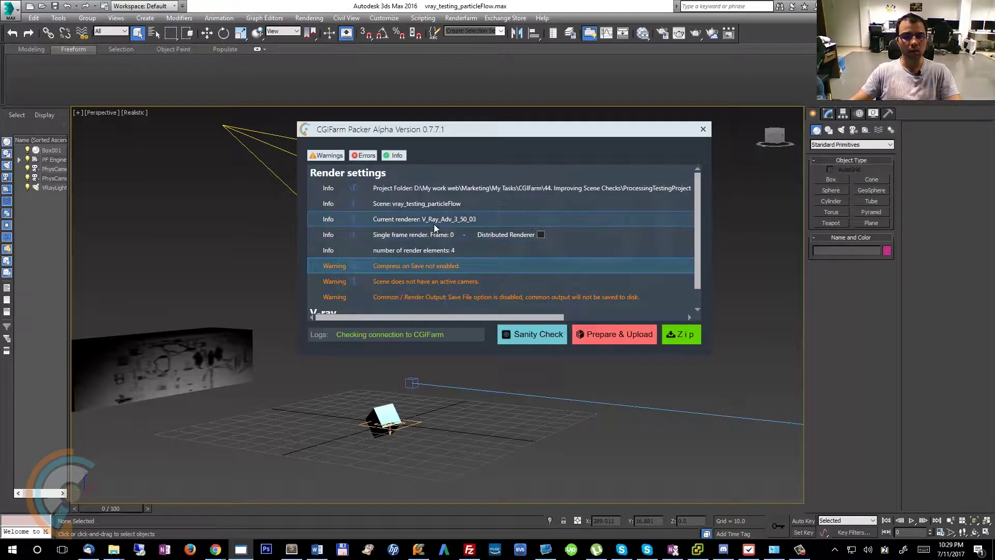
Step: Switch Distributed Renderer on and back off for the single frame render, and rerun the sanity check
left_click(387, 233)
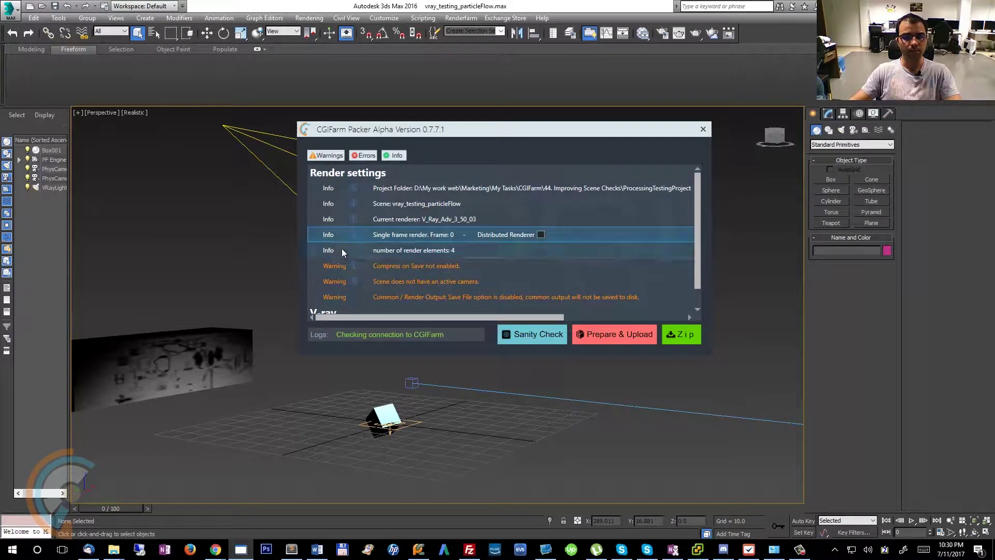
left_click(541, 235)
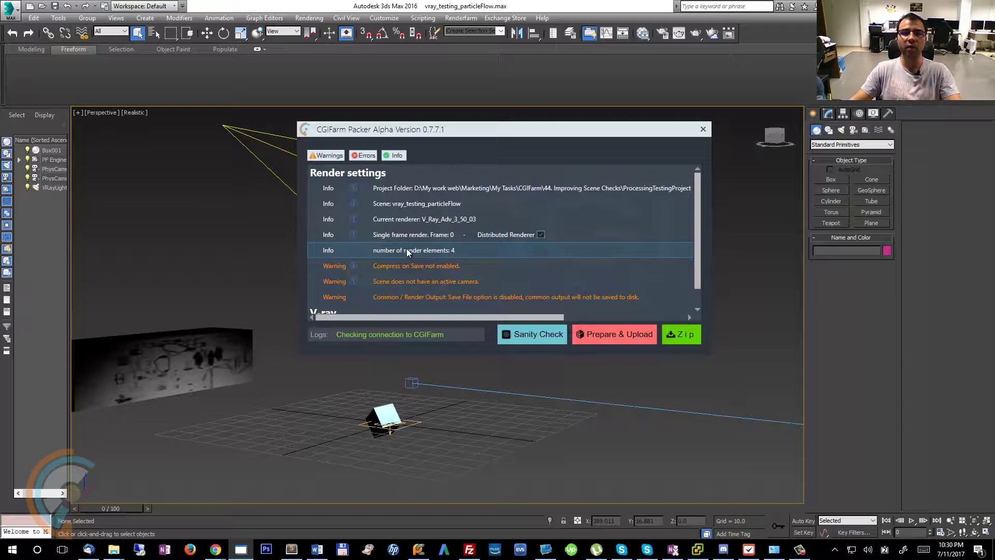
left_click(540, 235)
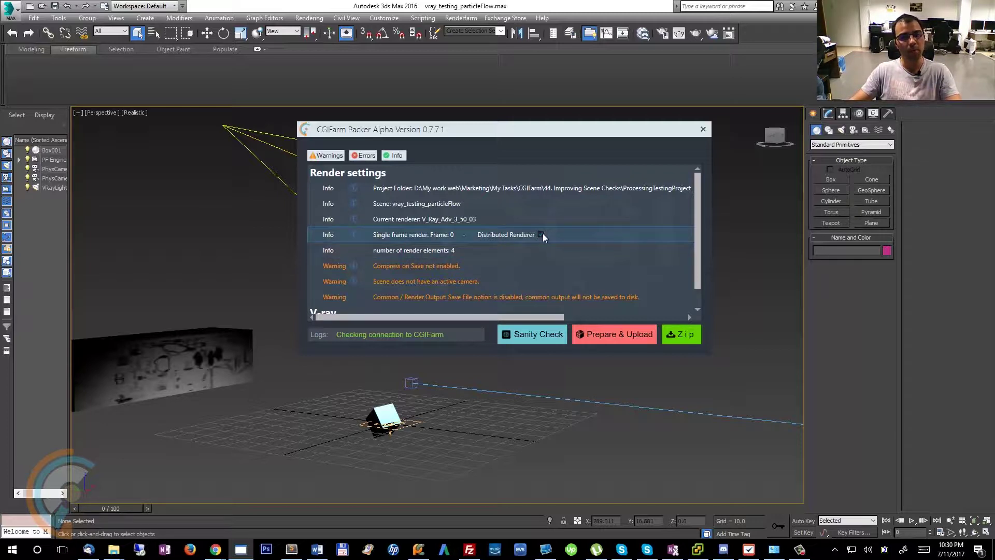
scroll(565, 285, "down", 1)
scroll(580, 283, "up", 1)
scroll(549, 286, "down", 1)
left_click(529, 337)
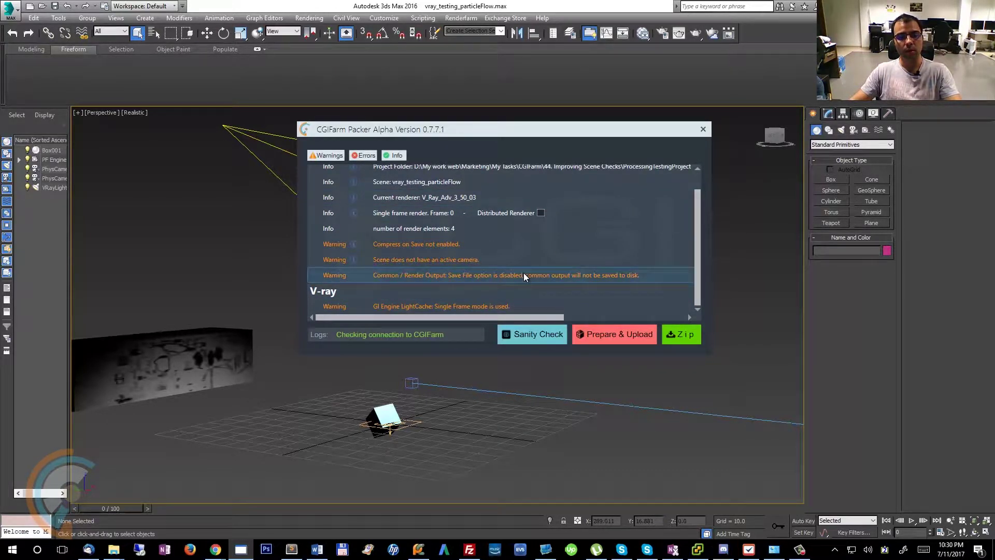
Step: Toggle Distributed Renderer to compare the V-Ray light cache warning with the option on and off
left_click(538, 219)
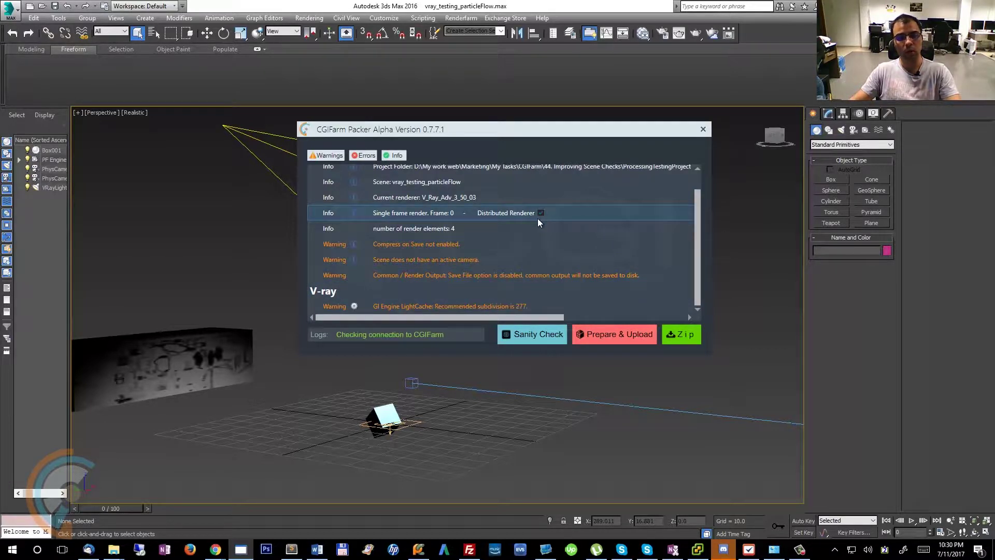
left_click(541, 211)
left_click(541, 213)
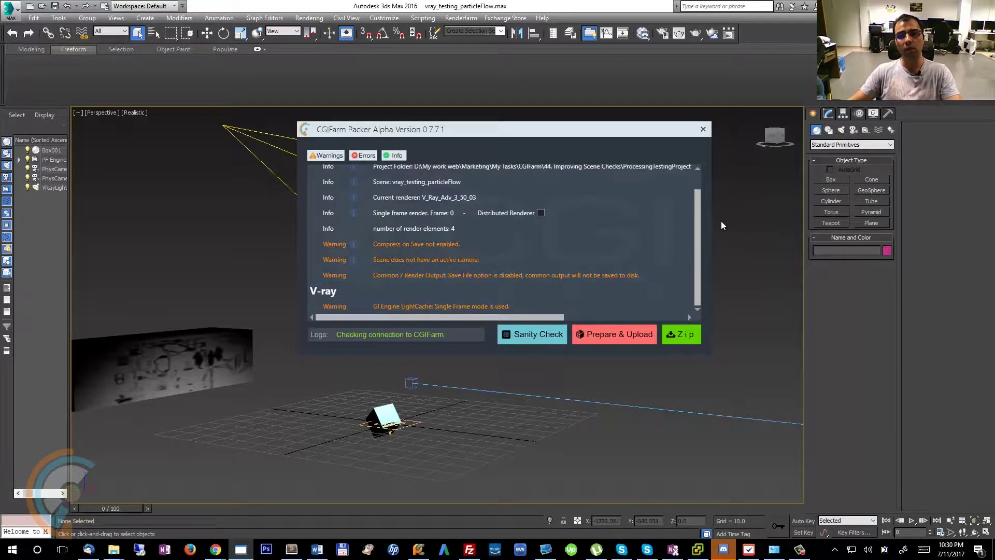
Step: Switch the perspective viewport to the PhysCamera001 camera and rerun the sanity check
scroll(700, 231, "up", 2)
scroll(702, 249, "down", 2)
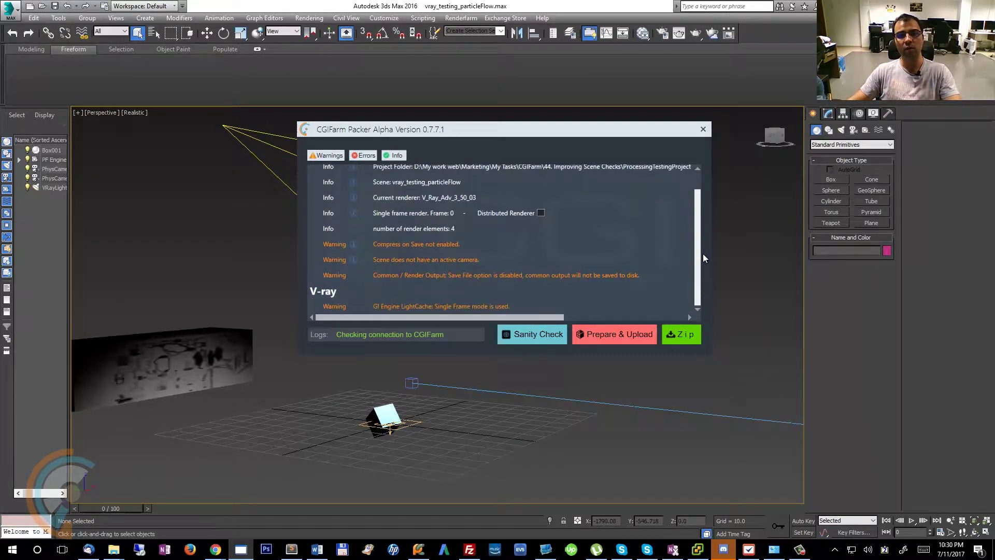
left_click(480, 261)
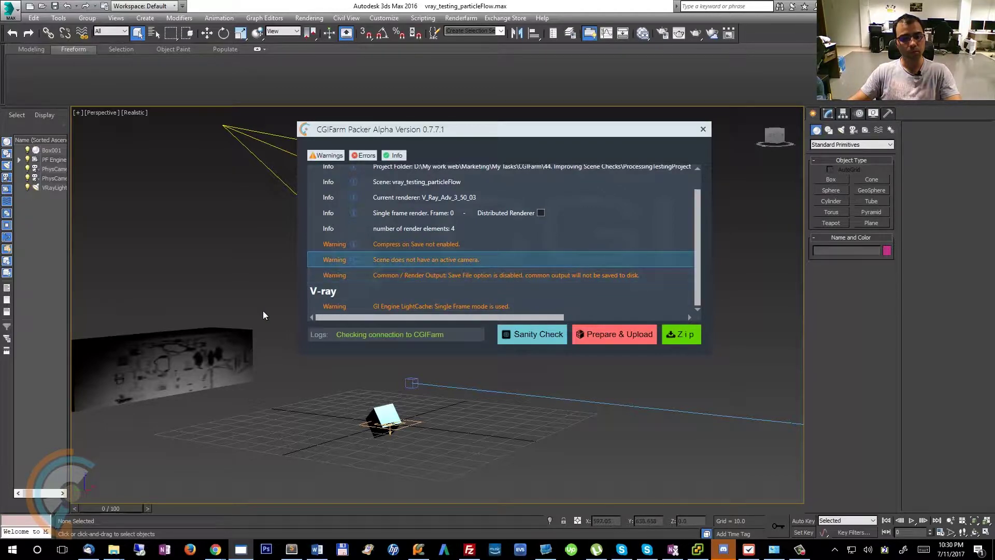
left_click(95, 113)
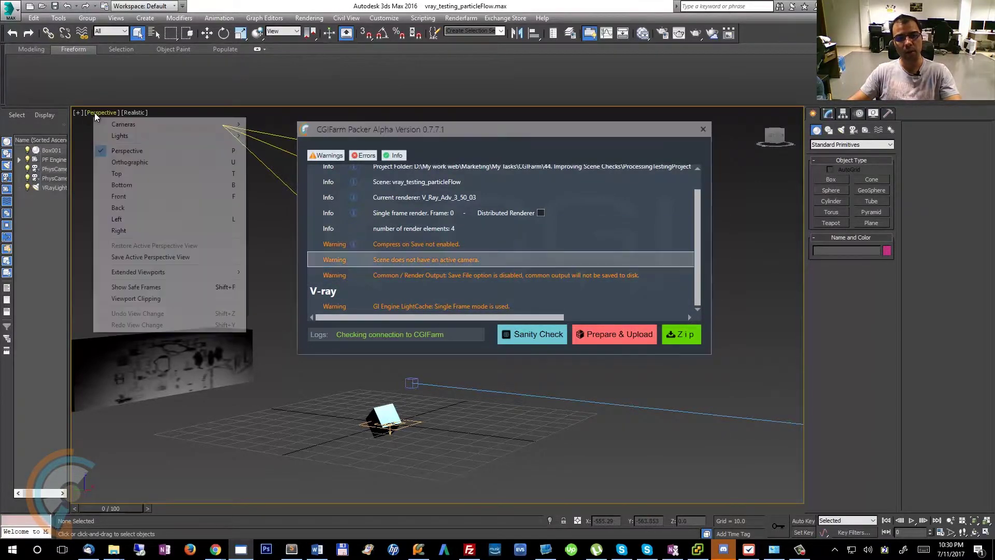
mouse_move(103, 123)
left_click(44, 124)
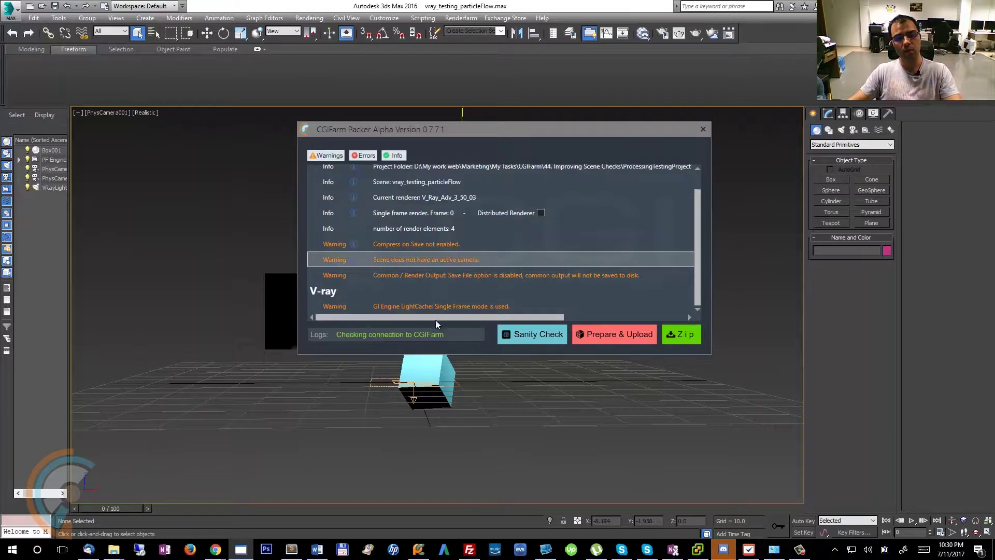
left_click(524, 336)
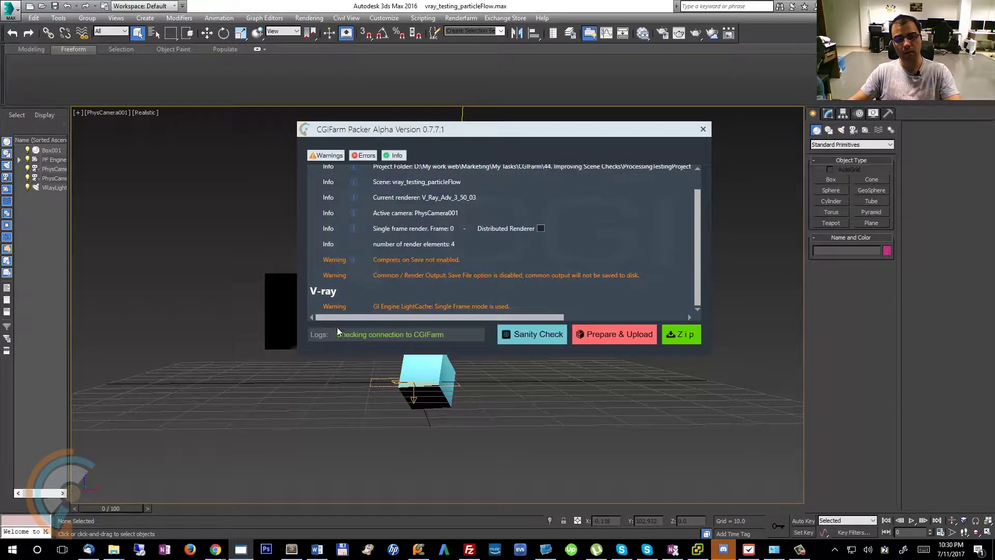
Step: Review the Compress on Save and render output warnings in the refreshed report
left_click(415, 258)
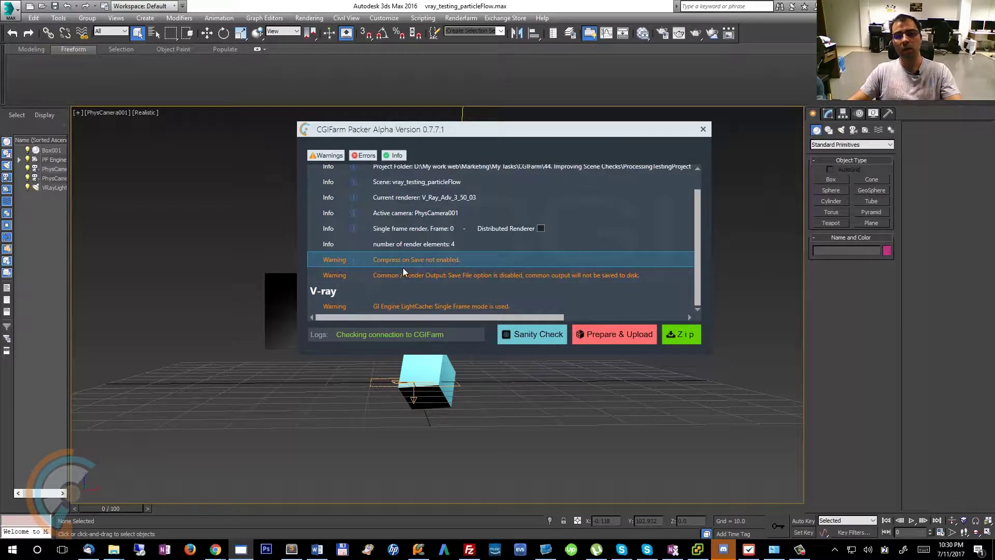
left_click(403, 274)
left_click(416, 260)
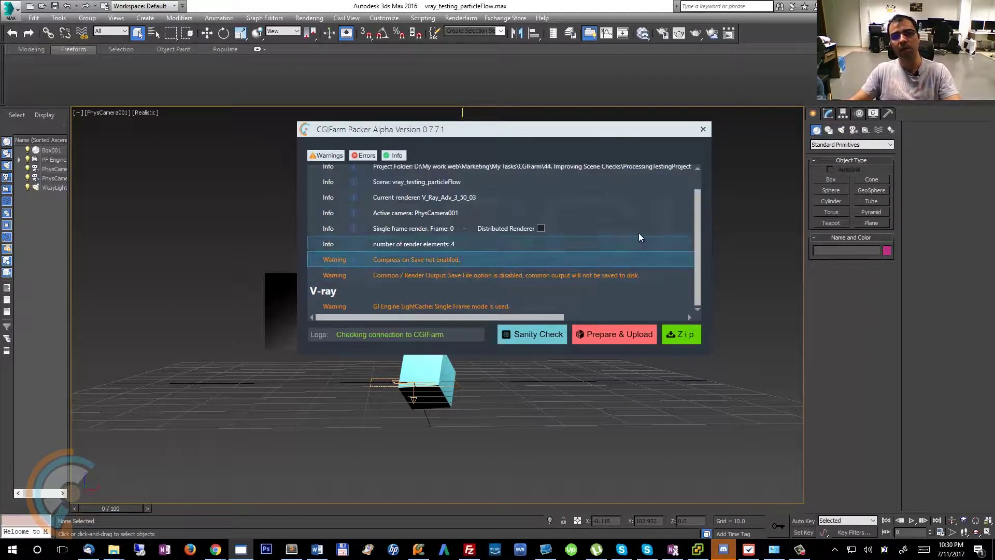
scroll(698, 220, "up", 2)
scroll(698, 221, "down", 2)
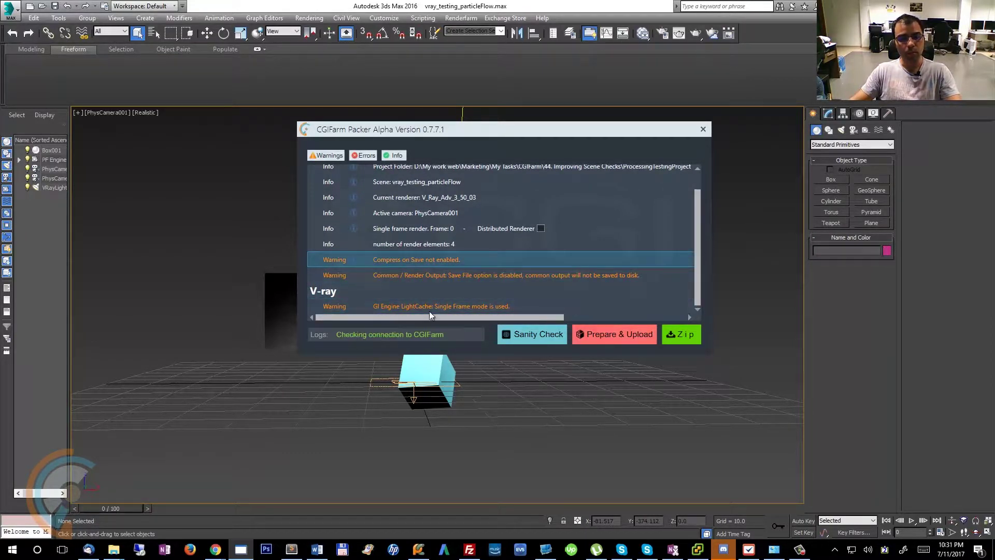
Step: Enable Distributed Renderer for the single frame render, comparing the light cache warning in both states
left_click(540, 228)
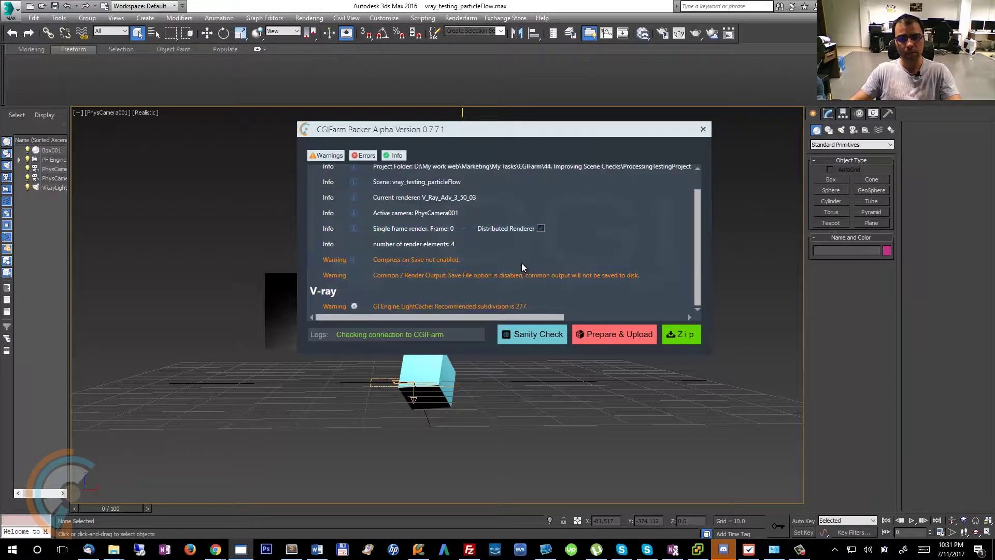
left_click(541, 229)
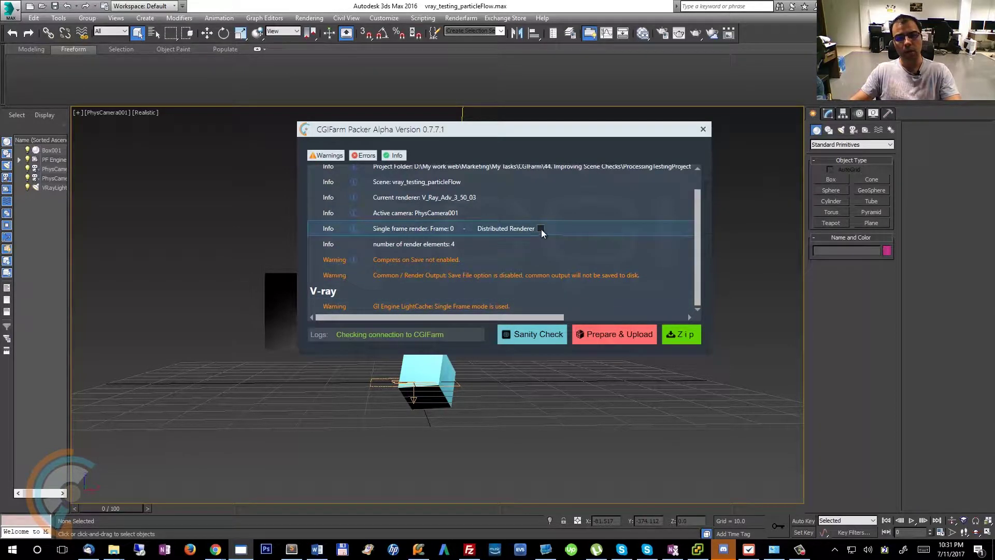
key("space")
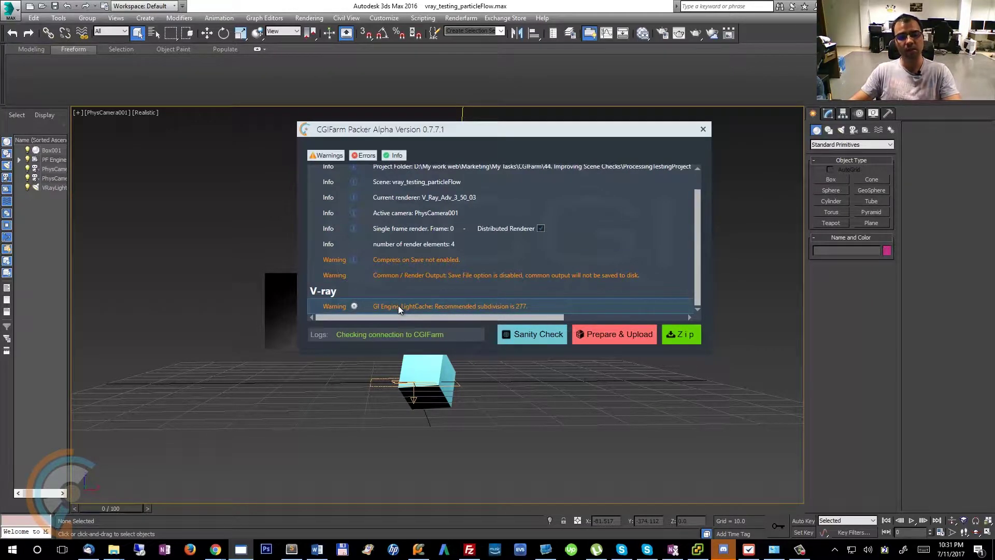
Step: Examine the one-click fix offered for the GI Engine LightCache subdivision warning without applying it
scroll(695, 275, "up", 2)
scroll(704, 265, "down", 2)
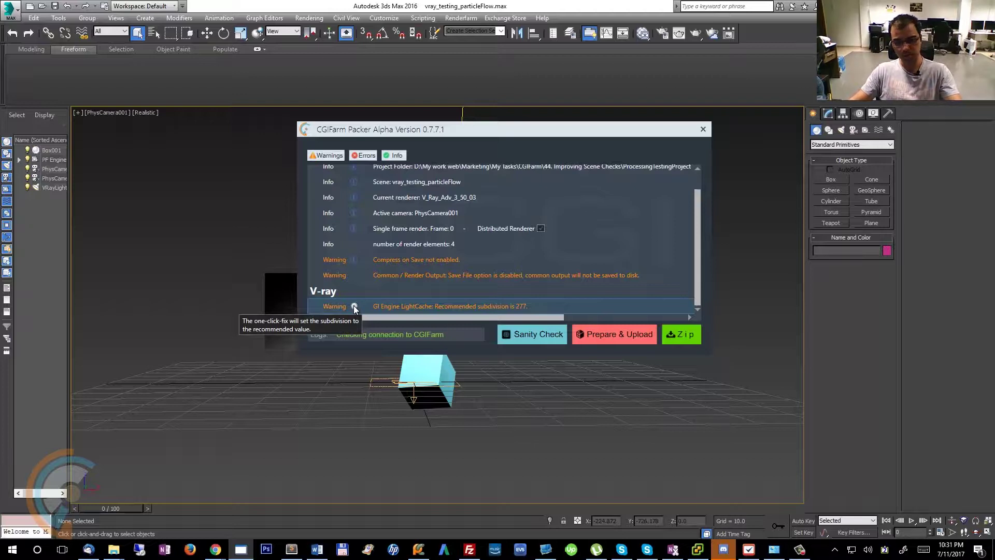
right_click(385, 307)
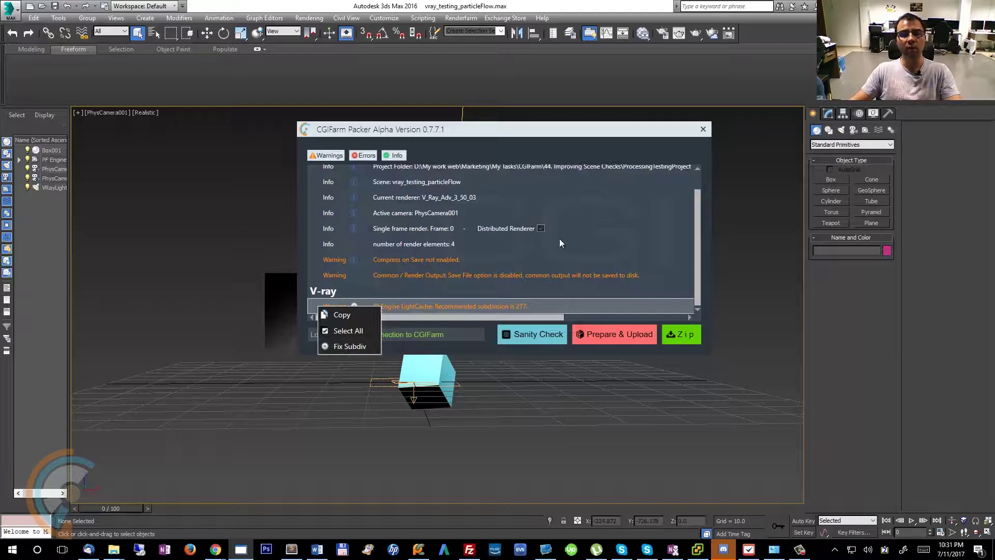
left_click_drag(546, 129, 516, 135)
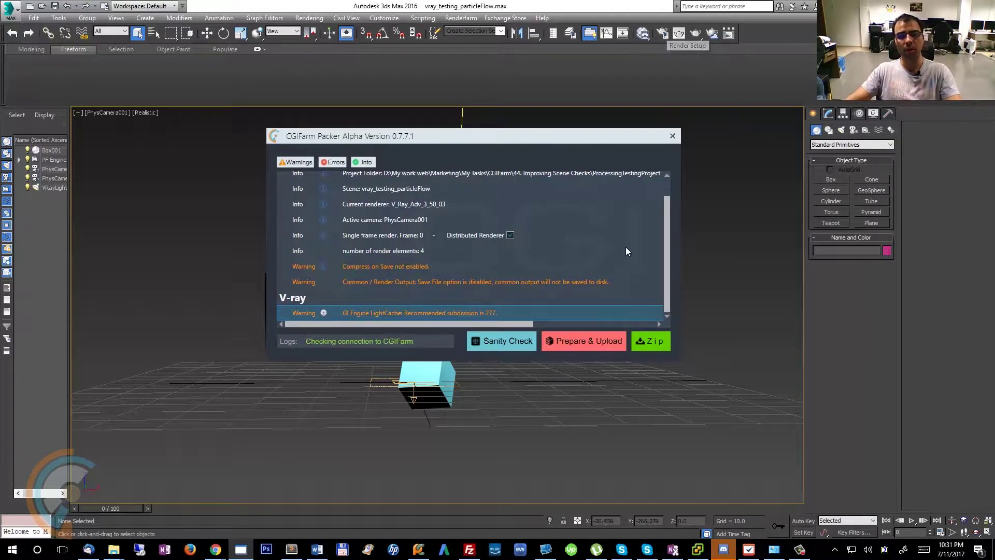
Step: Review the sanity report and read the explanation of the Compress on Save warning
scroll(665, 266, "up", 1)
scroll(664, 289, "down", 1)
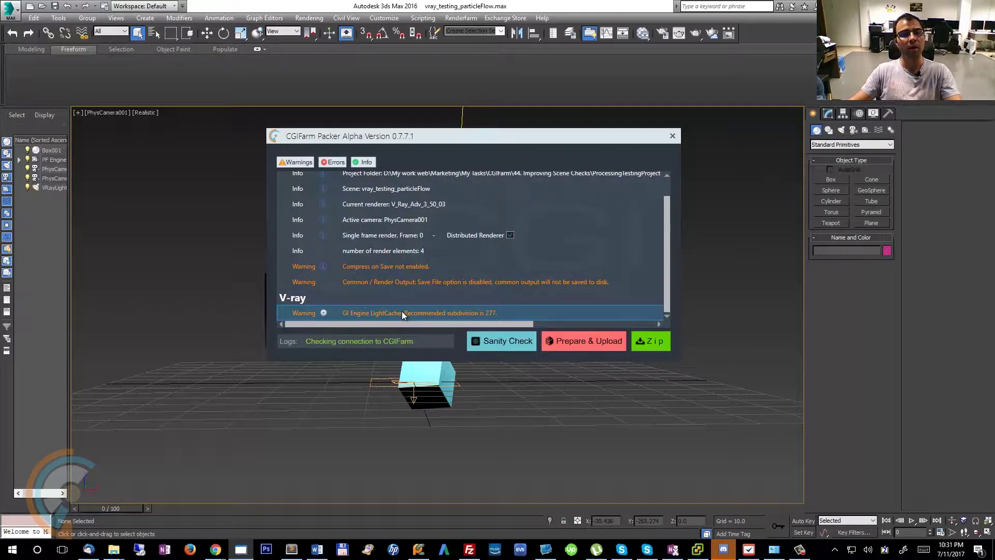
mouse_move(324, 266)
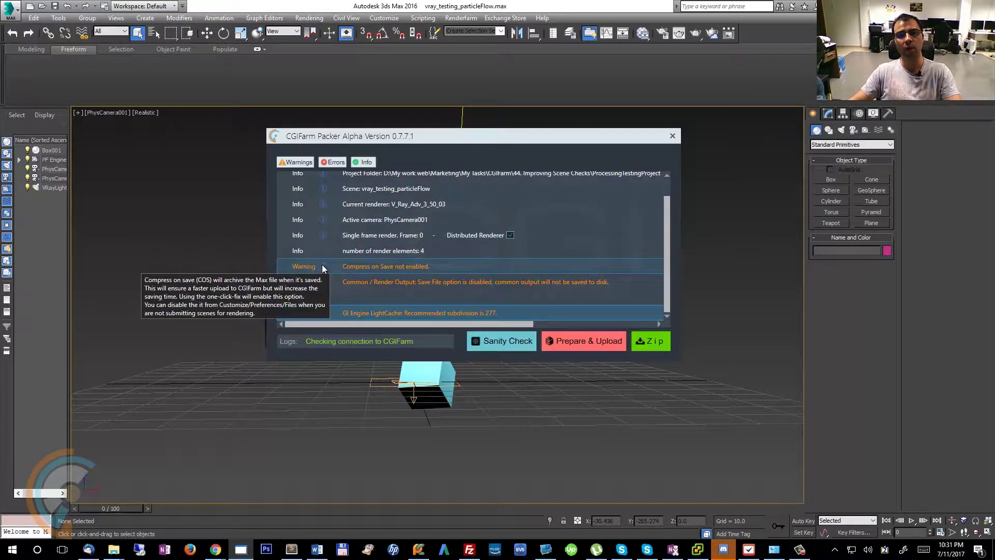
scroll(656, 206, "up", 2)
scroll(656, 206, "down", 1)
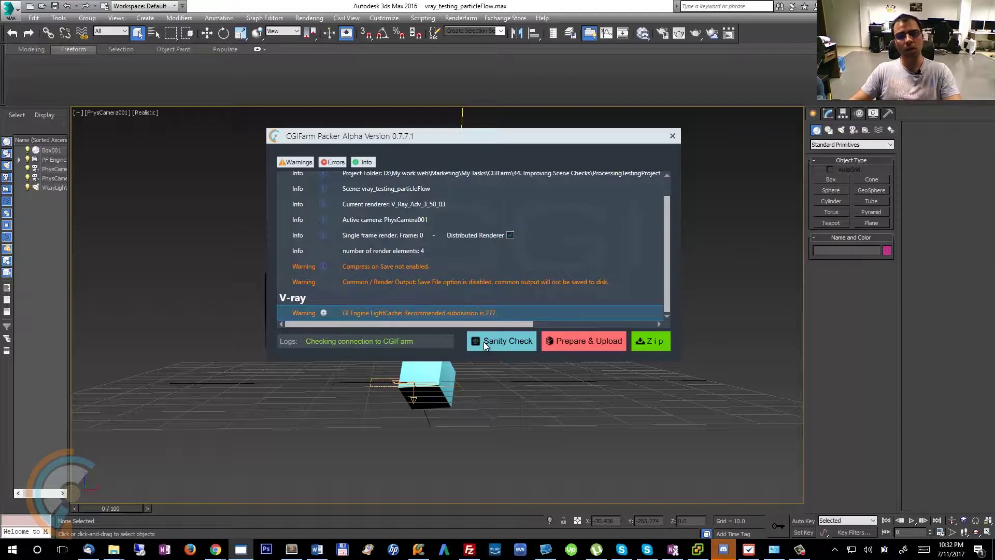
Step: Start the zip process for the scene and decline to continue at the warnings prompt
left_click_drag(666, 259, 670, 306)
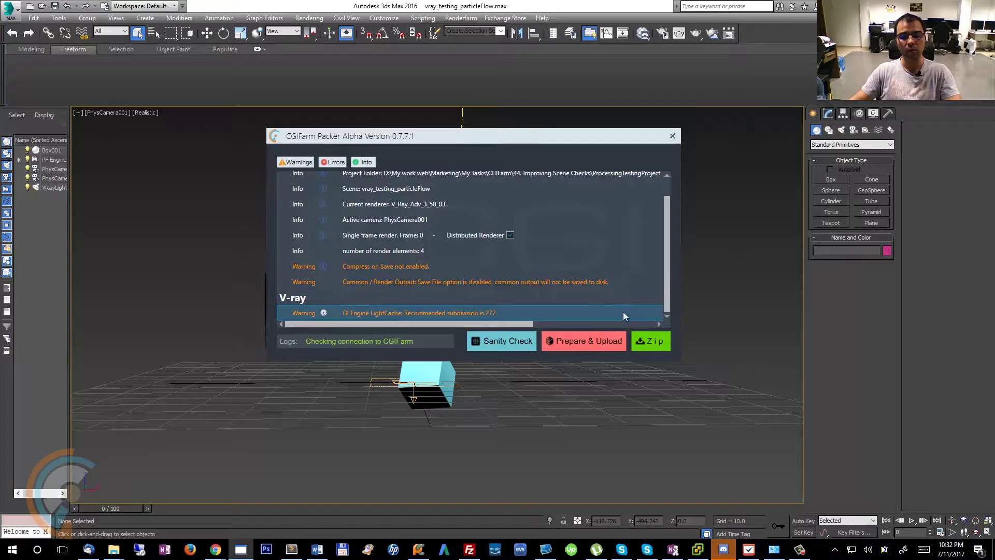
left_click_drag(667, 280, 669, 332)
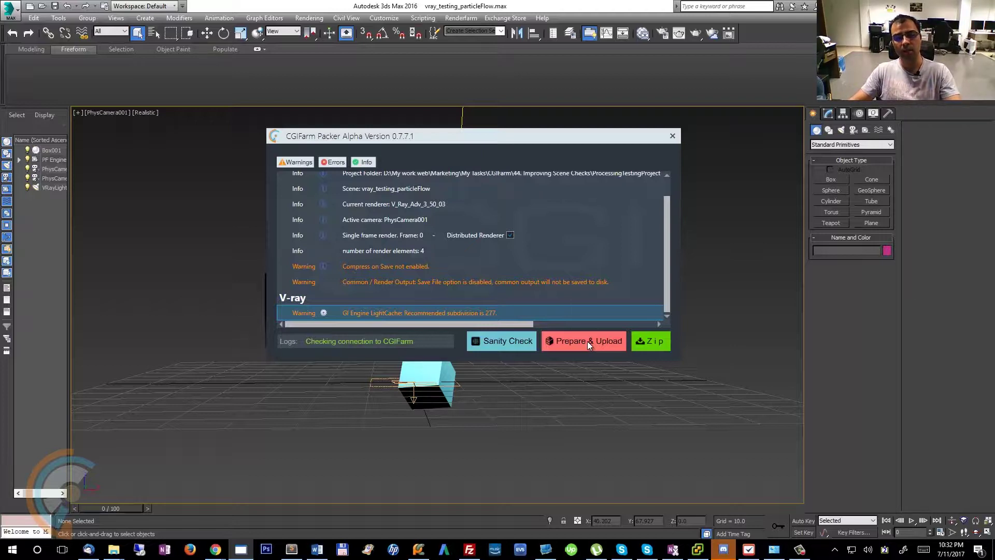
left_click(648, 343)
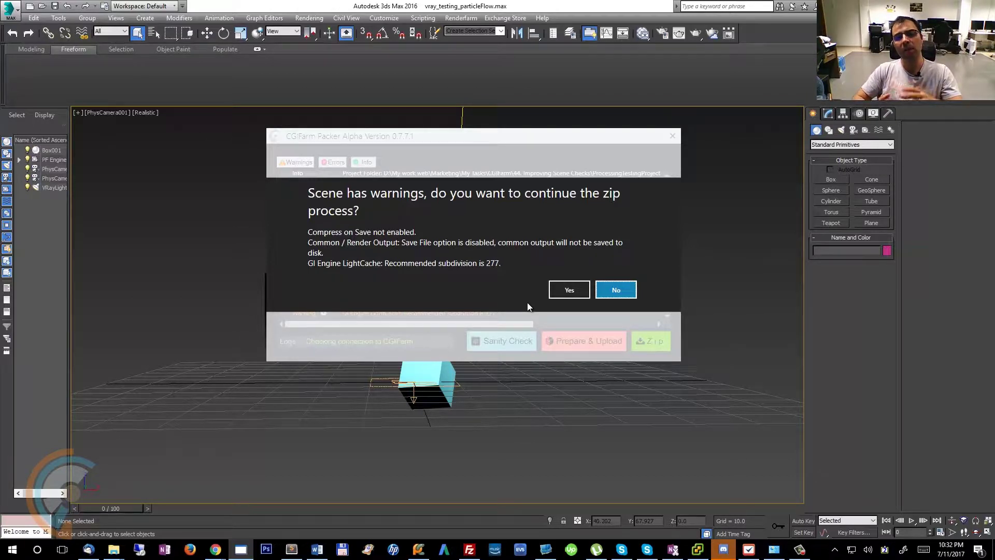
left_click(604, 290)
Step: Look at the built-in Archive option among the scene's Save As commands and leave without archiving
left_click(12, 10)
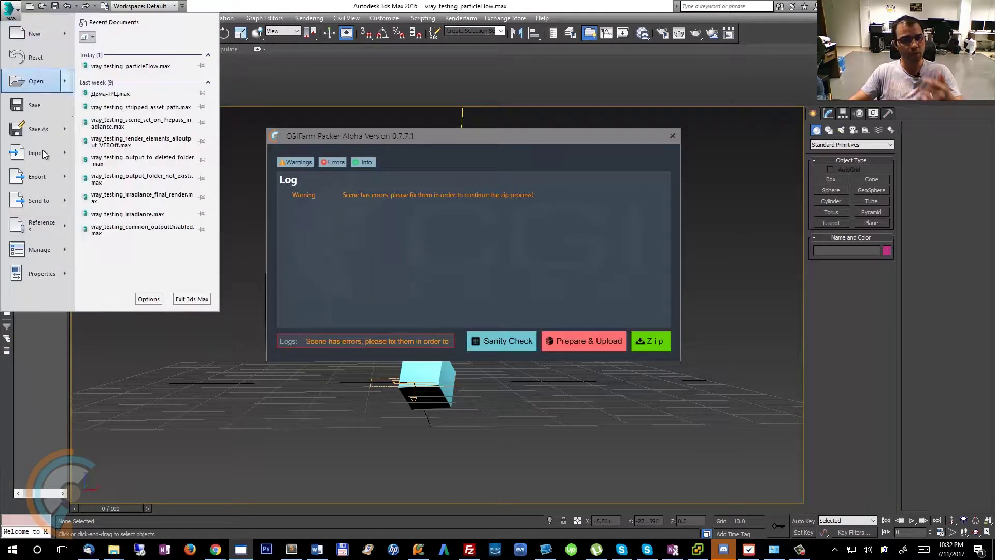
mouse_move(58, 135)
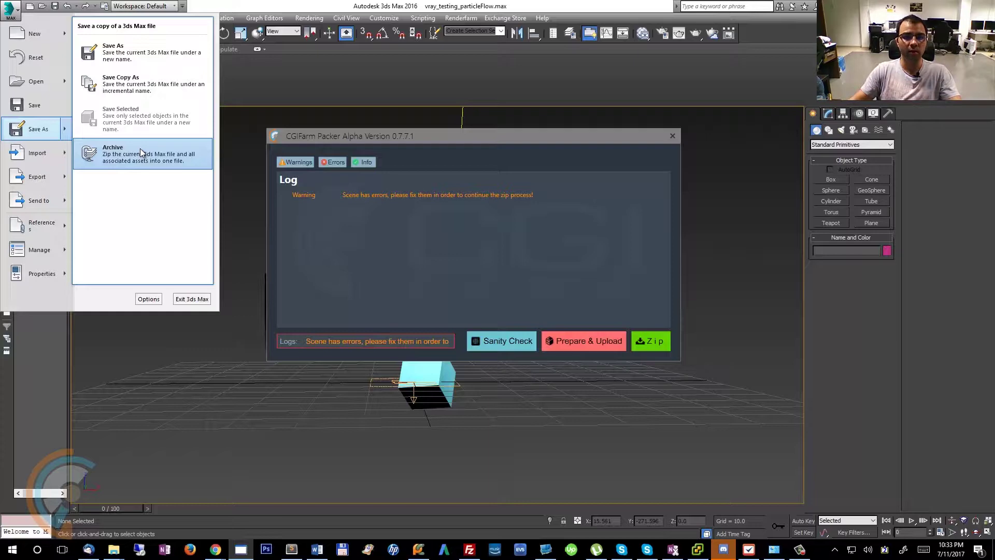
left_click(453, 7)
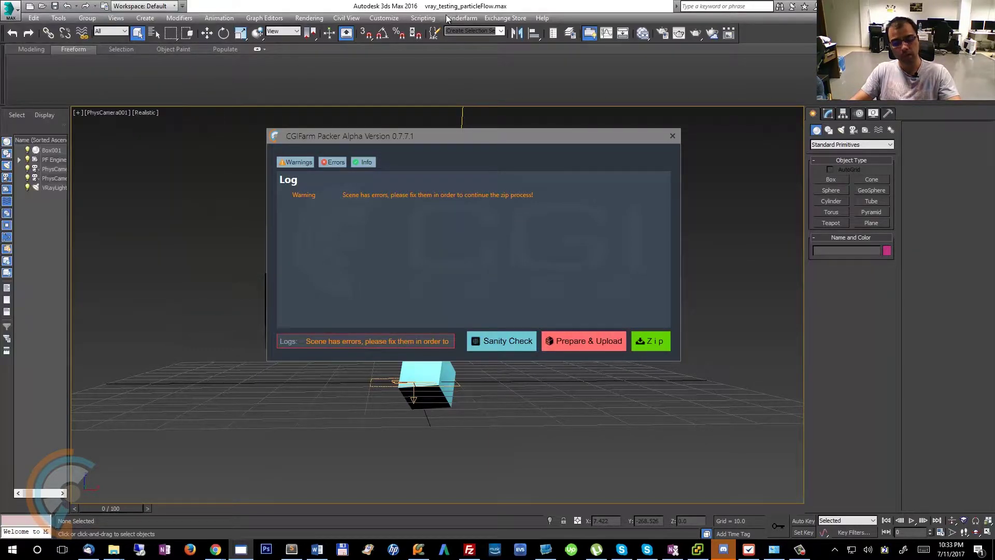
Step: Open Asset Tracking and widen the Full Path column to examine the scene's asset and output paths
key("shift+t")
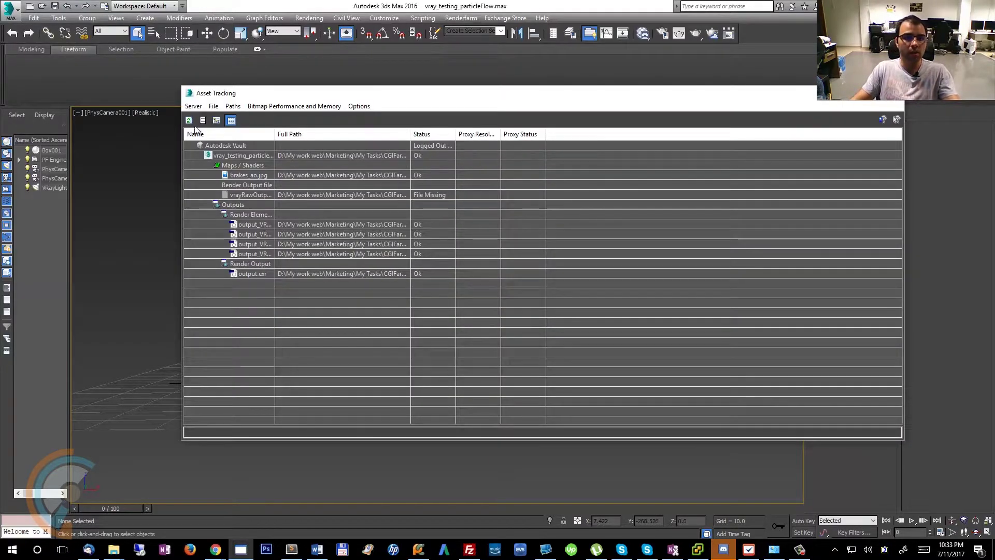
left_click_drag(411, 133, 544, 134)
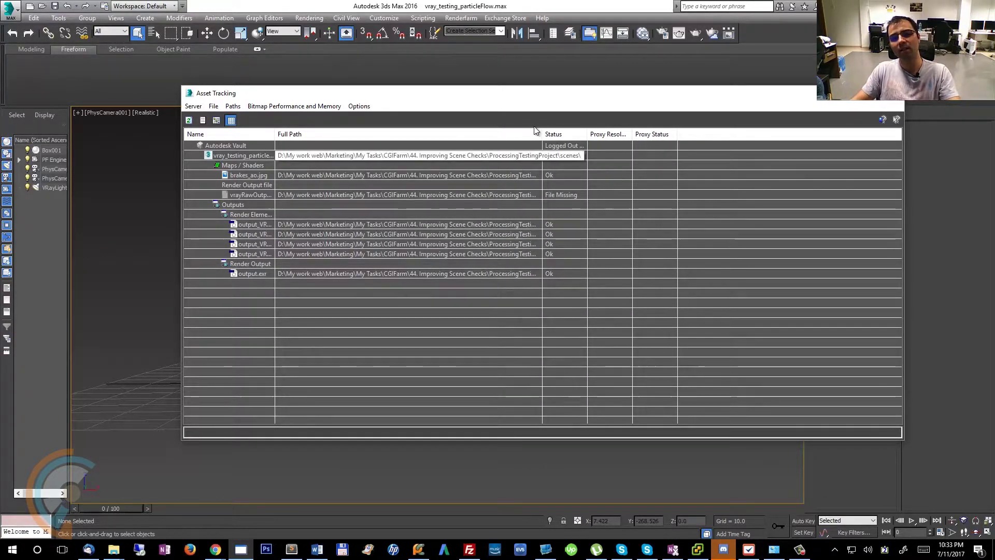
left_click_drag(534, 99, 483, 94)
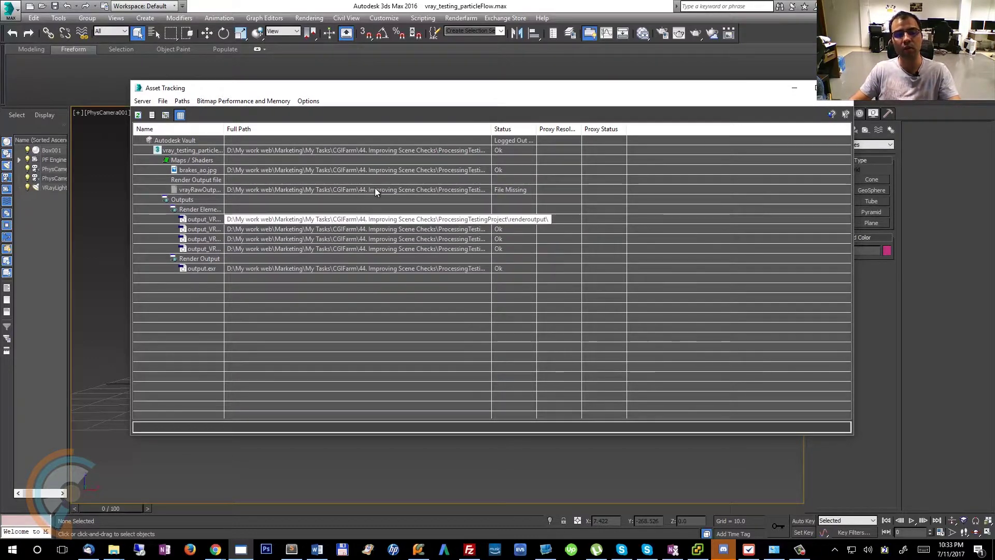
left_click_drag(279, 87, 229, 159)
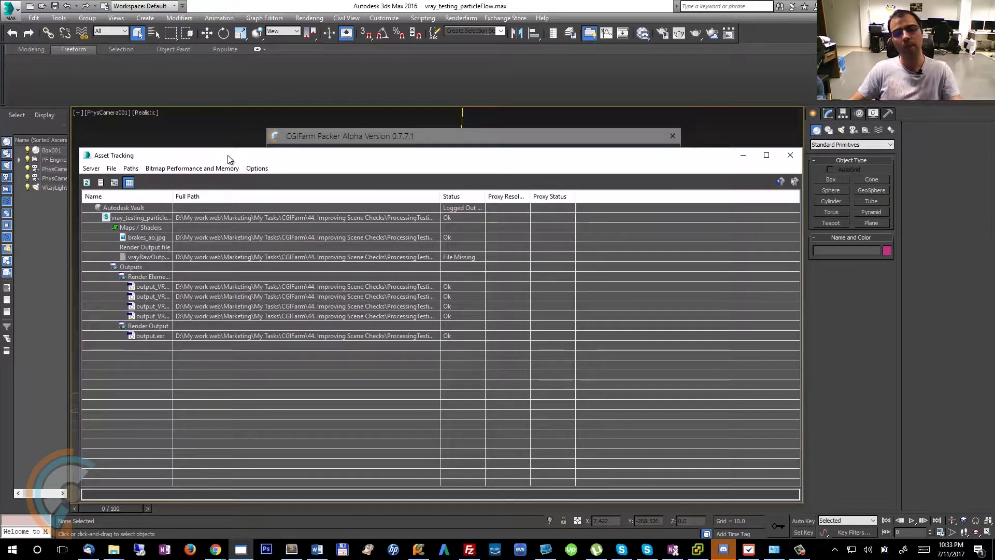
Step: Inspect the missing V-Ray raw output file entry and close Asset Tracking
mouse_move(228, 155)
left_mouse_down()
mouse_move(216, 150)
mouse_move(225, 145)
left_mouse_up()
left_click(376, 218)
left_click(371, 247)
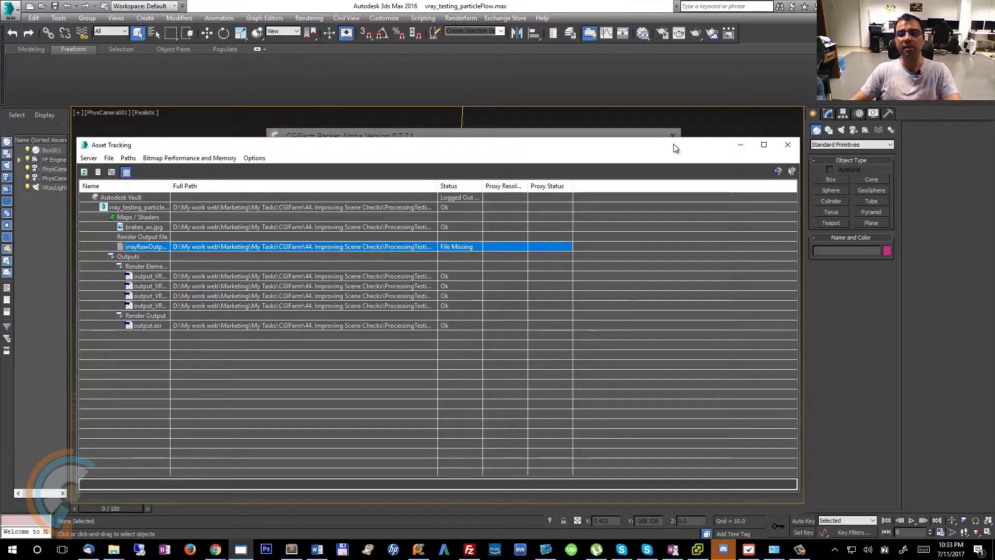
left_click_drag(673, 139, 677, 115)
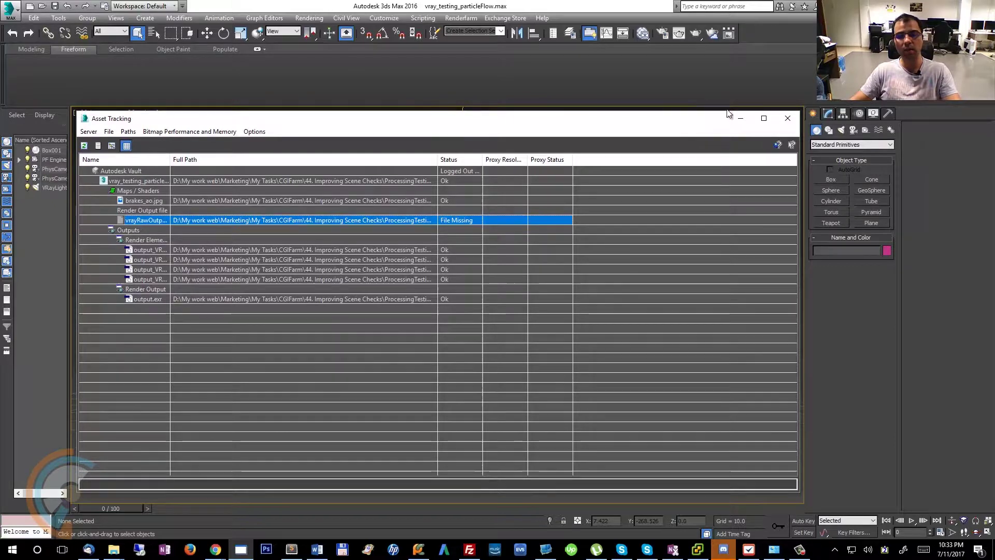
left_click(786, 119)
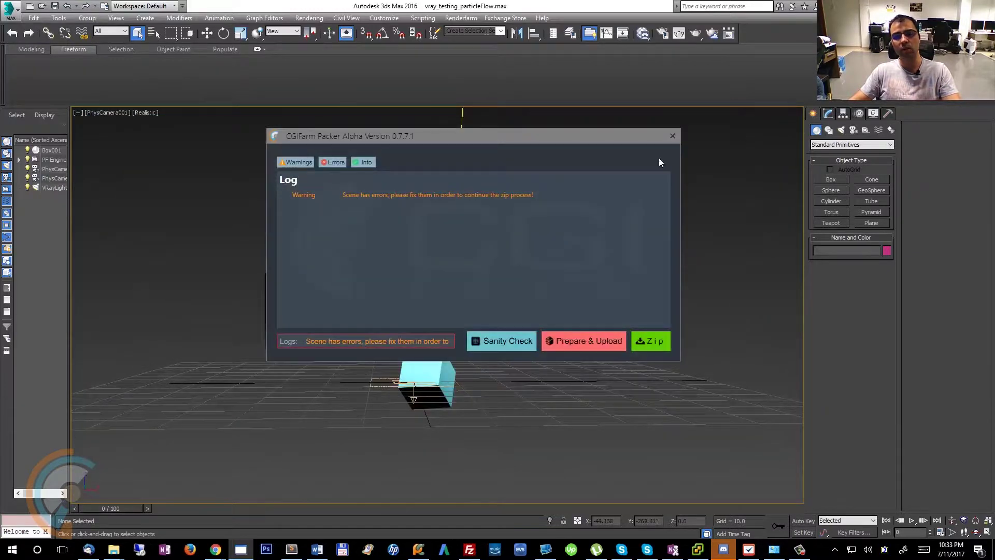
Step: Zip the scene despite its warnings, saving the archive as Test Saving in the Downloads folder
left_click(488, 145)
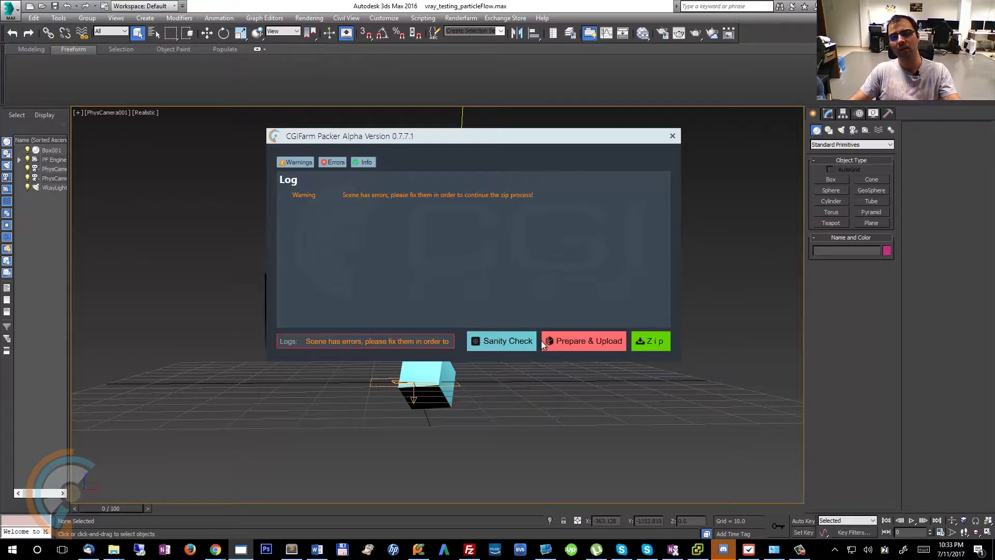
left_click(652, 345)
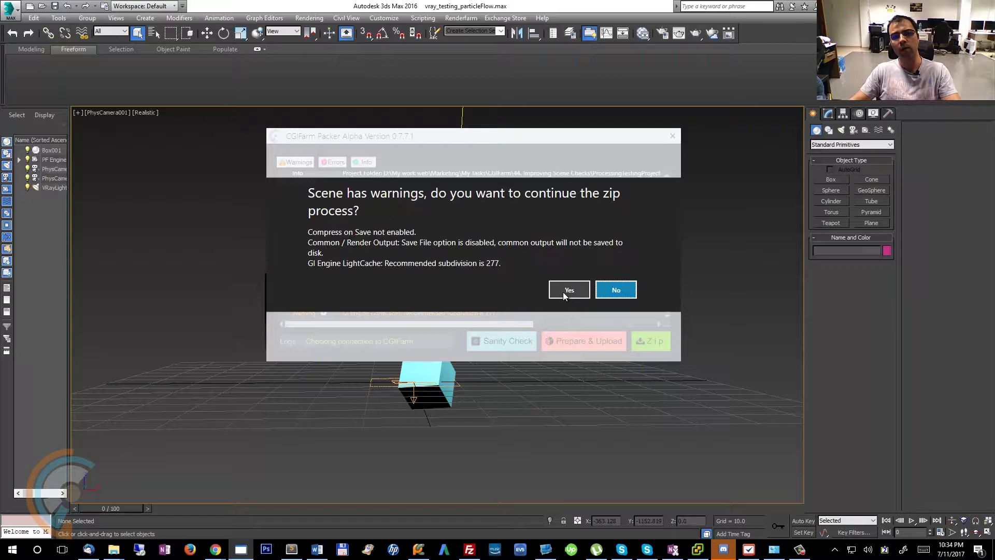
left_click(565, 291)
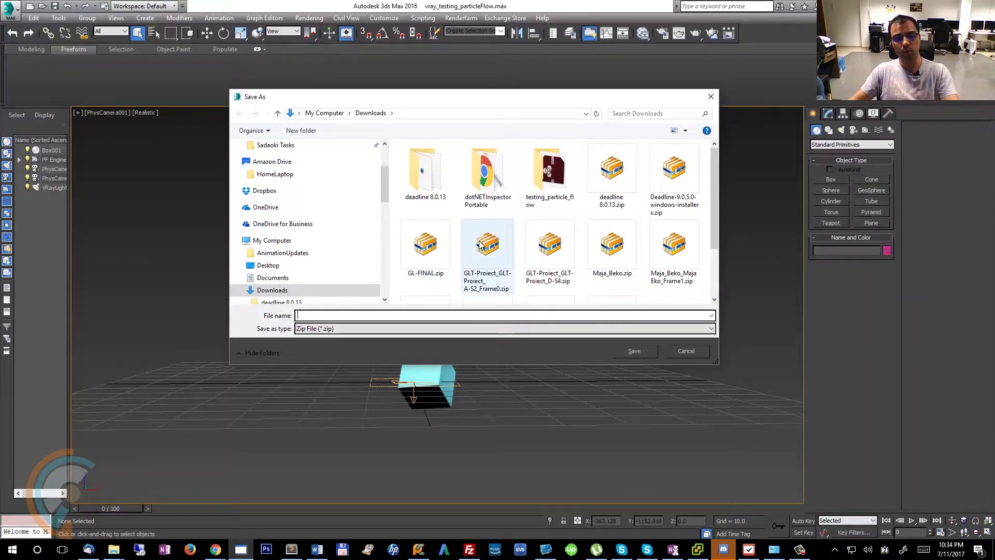
type("Test Saving")
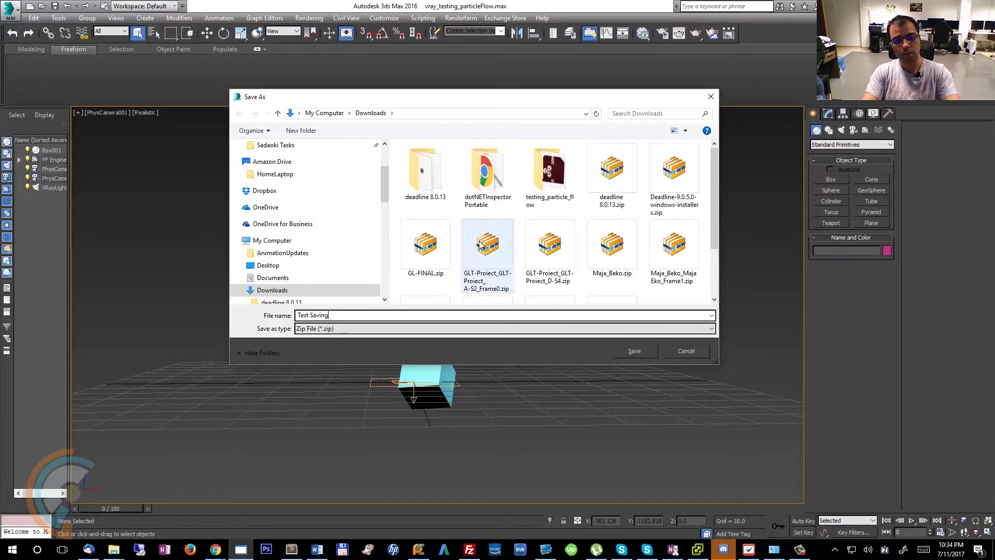
key("Return")
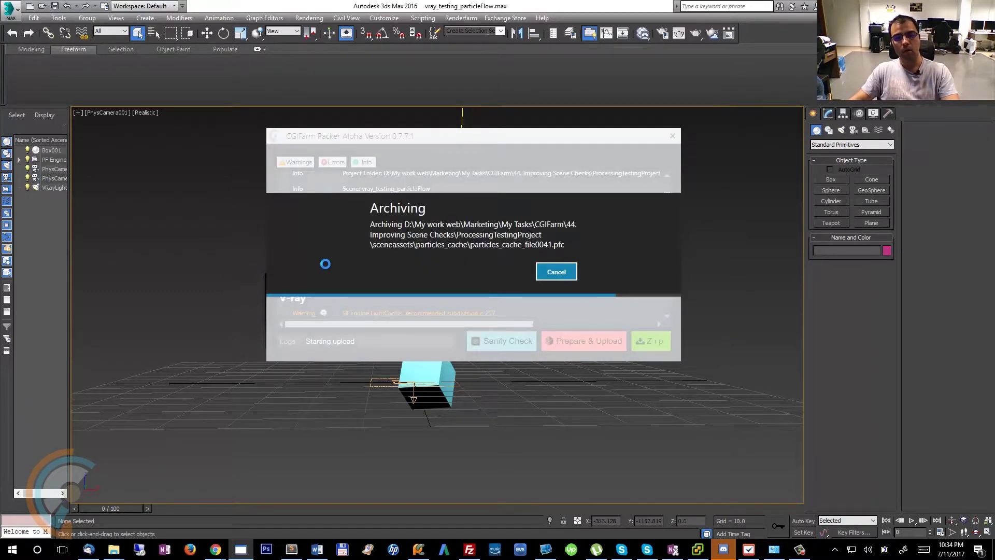
Step: Prepare and upload the scene to CGIFarm, accepting the warnings, and move the upload status window clear of the message
left_click_drag(667, 225, 563, 368)
left_click(566, 342)
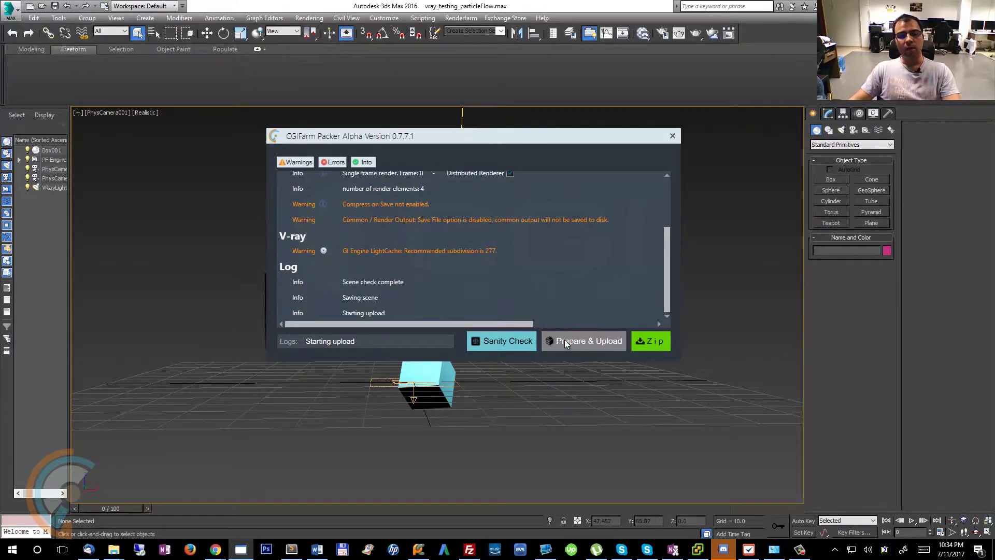
left_click(569, 290)
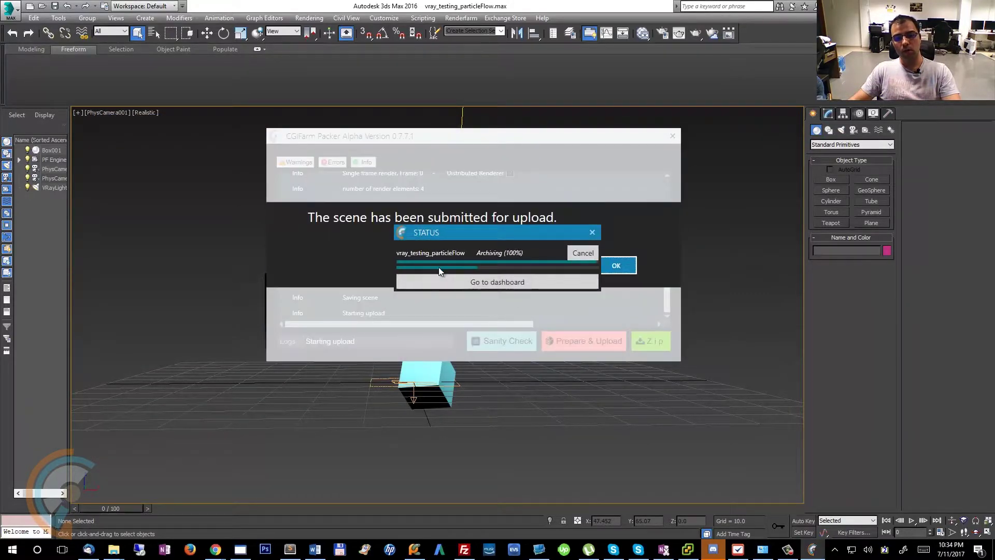
left_click_drag(464, 233, 494, 133)
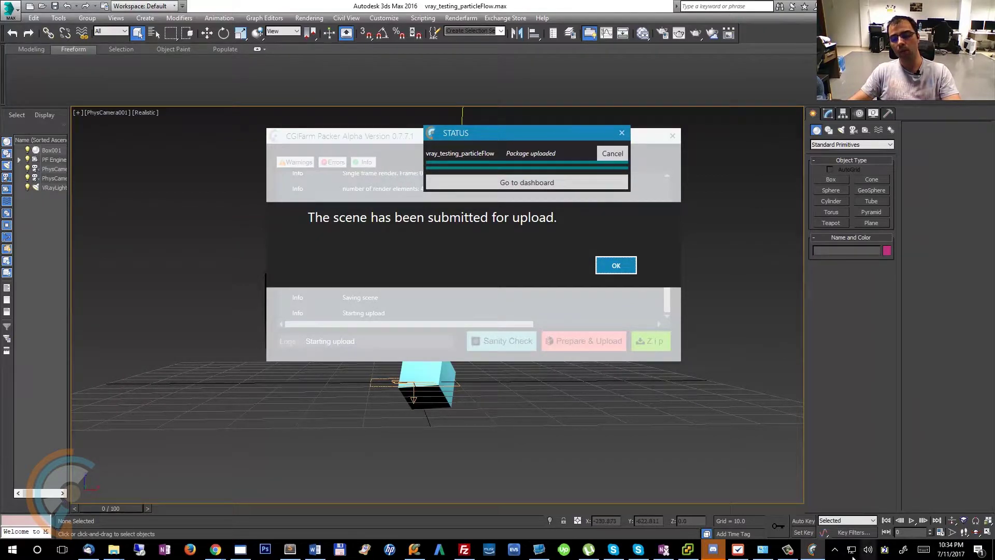
Step: Close the upload status window and reopen it from the CGIFarm application running in the background
left_click(834, 549)
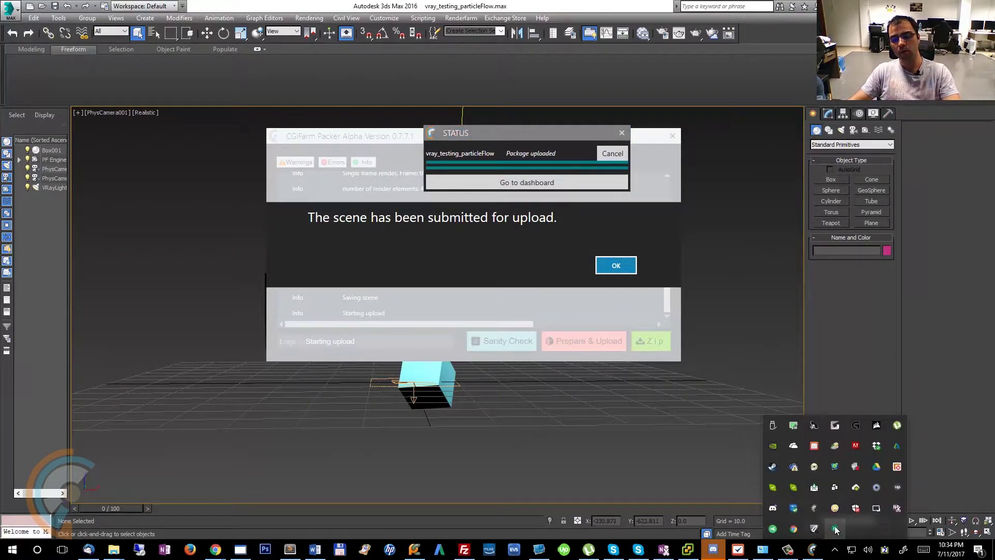
left_click(814, 508)
left_click(612, 153)
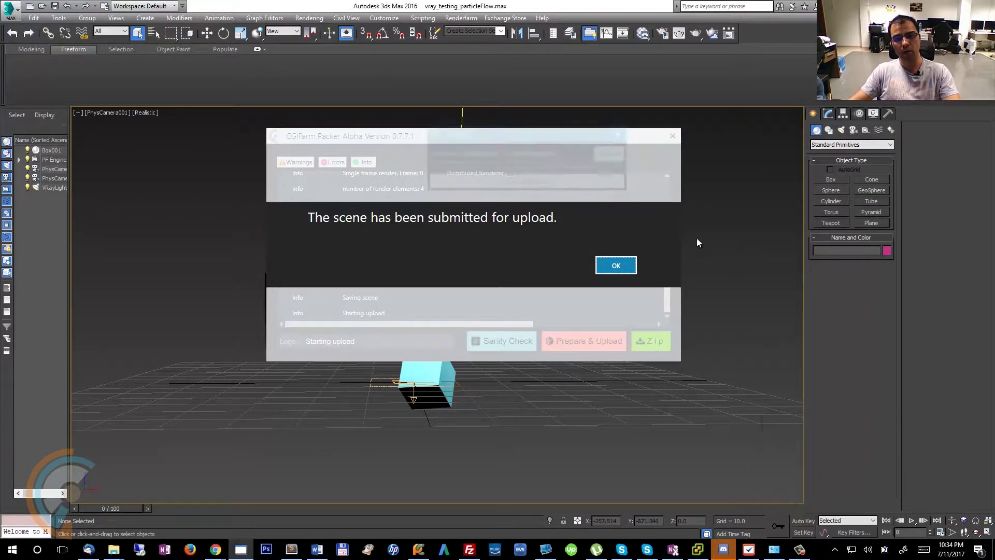
left_click(834, 550)
left_click(818, 504)
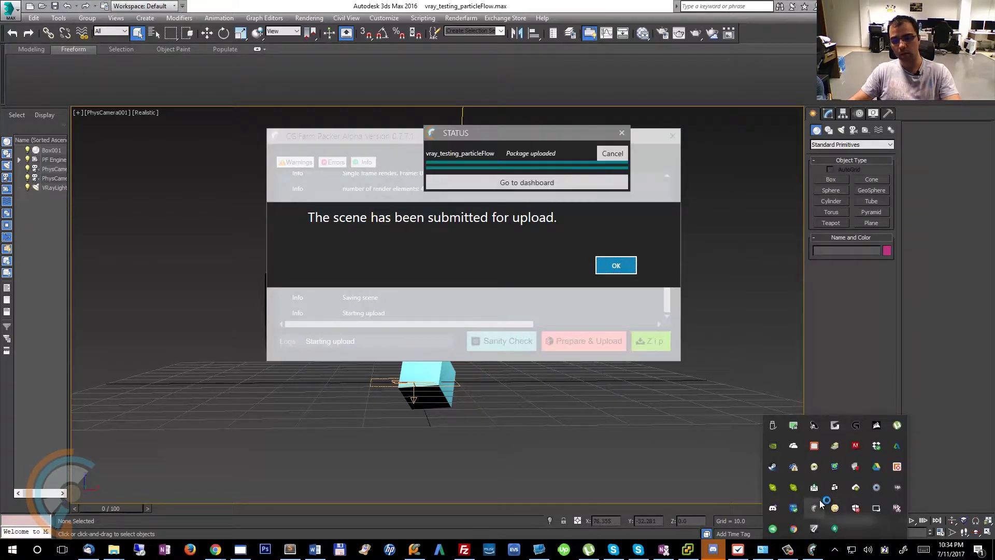
left_click_drag(516, 135, 464, 165)
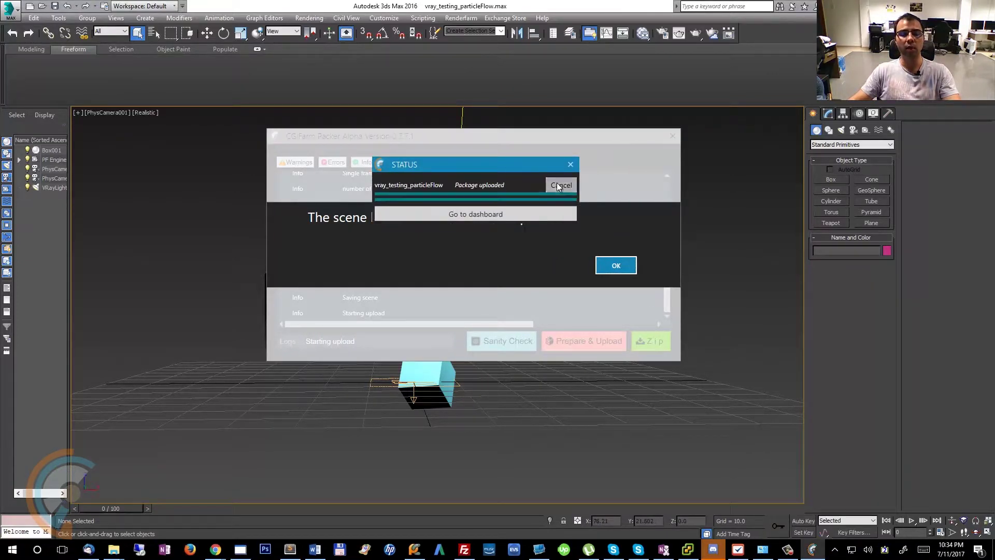
left_click_drag(488, 163, 552, 132)
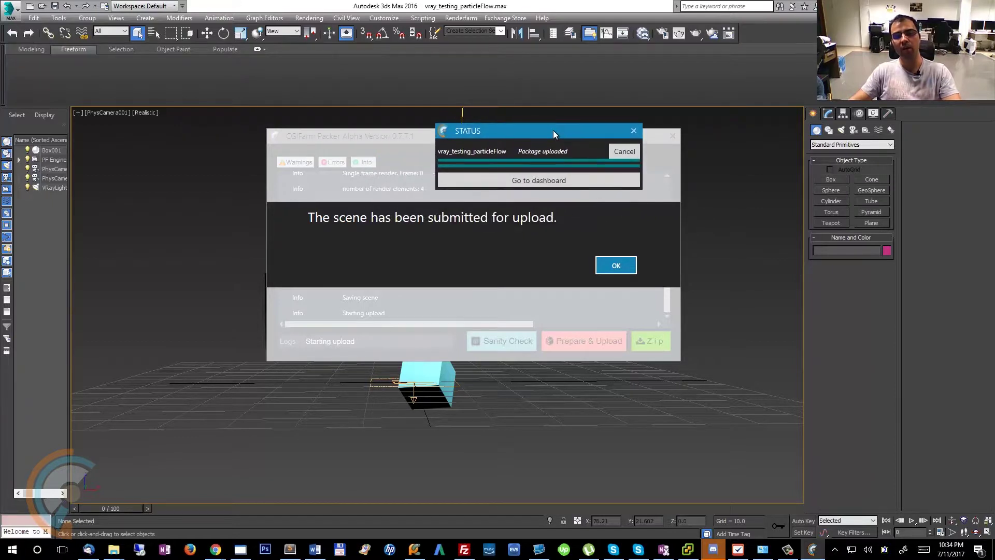
left_click_drag(624, 134, 612, 163)
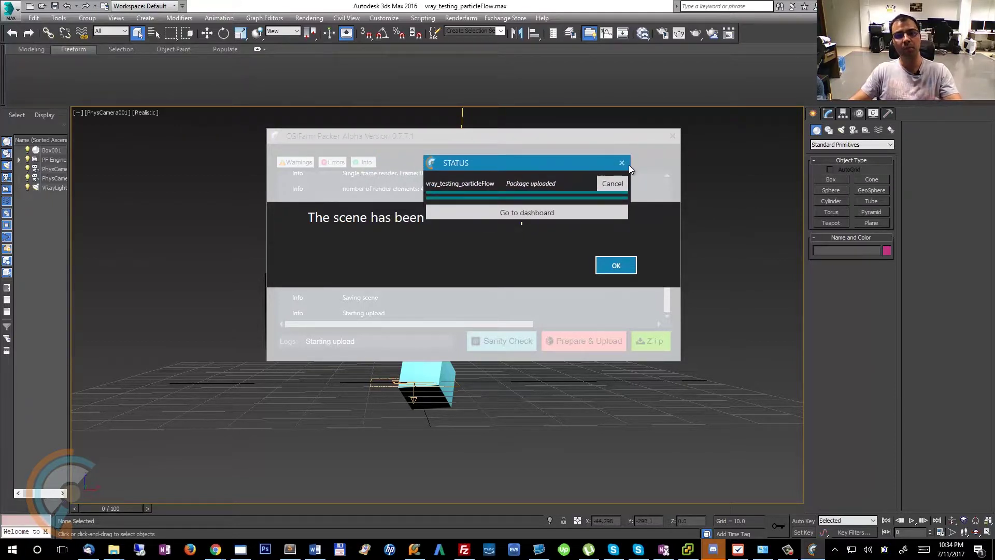
left_click_drag(546, 164, 555, 196)
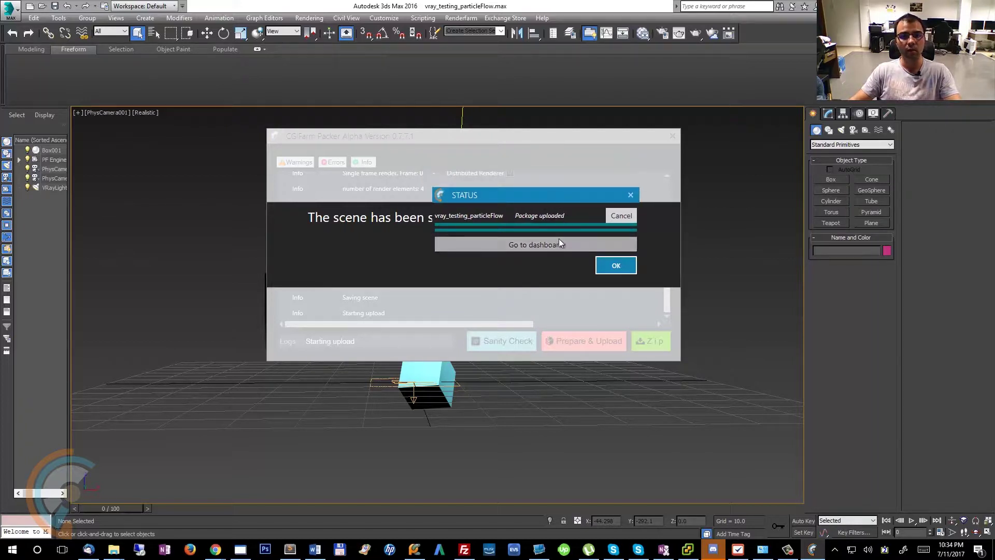
left_click_drag(529, 193, 498, 195)
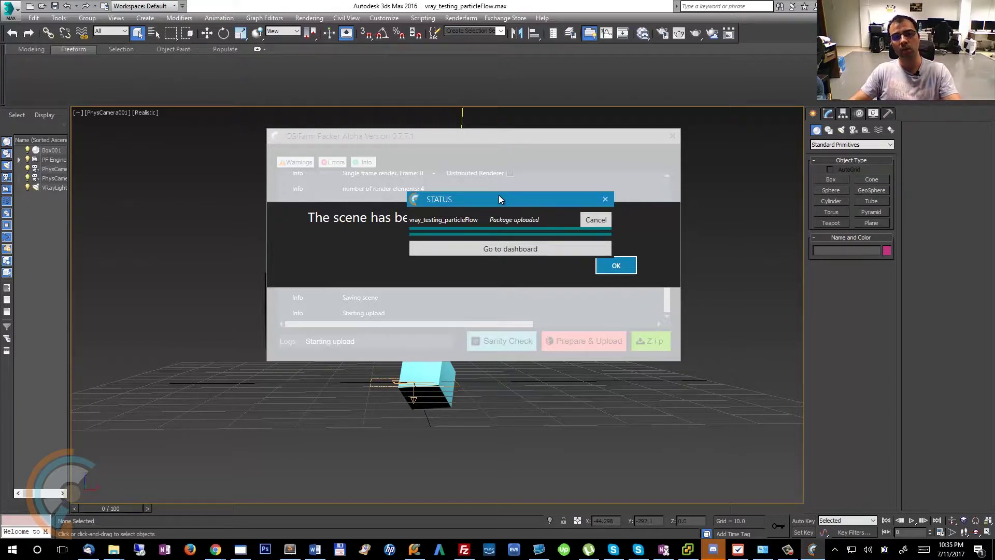
Step: Move the upload status window aside, close it, and dismiss the scene submission message
left_click_drag(498, 195, 516, 198)
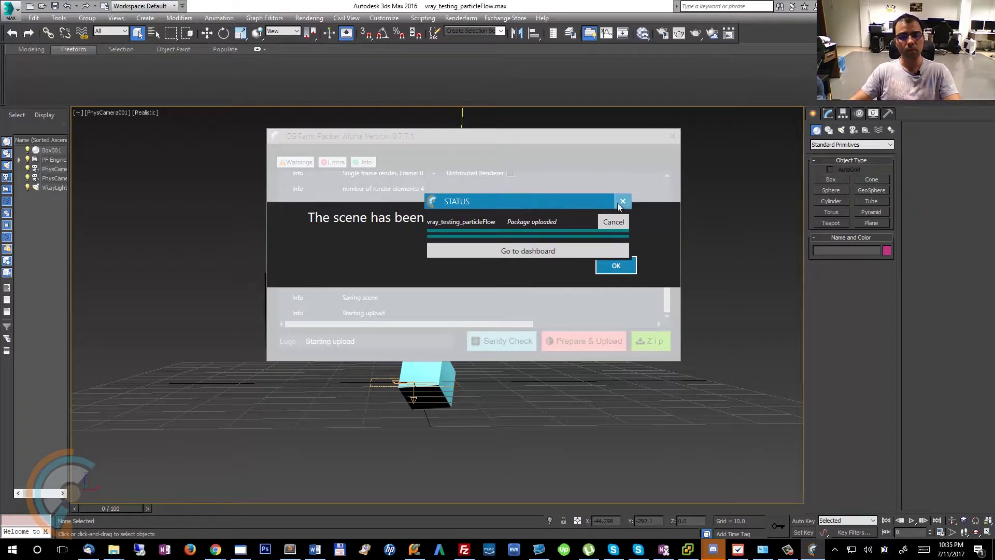
left_click(613, 221)
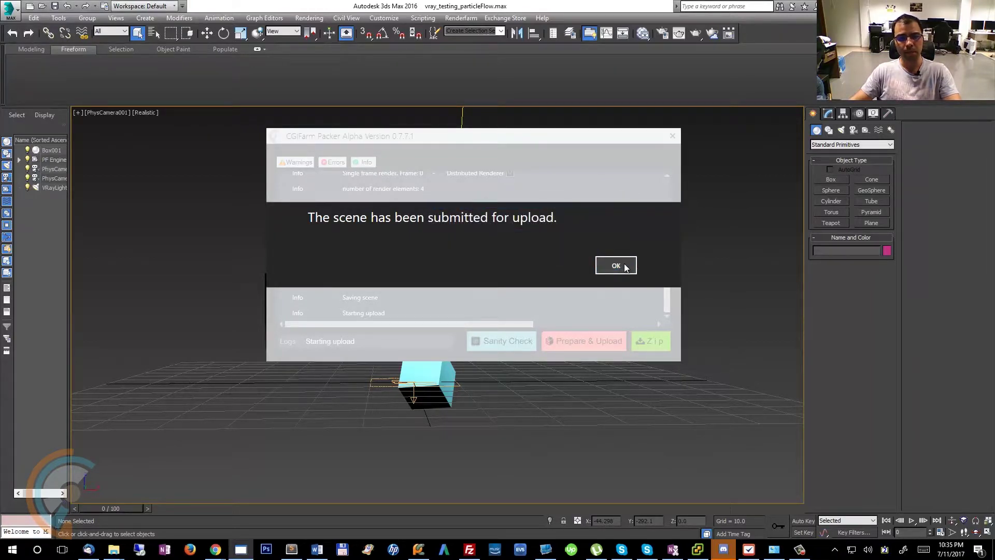
left_click(625, 266)
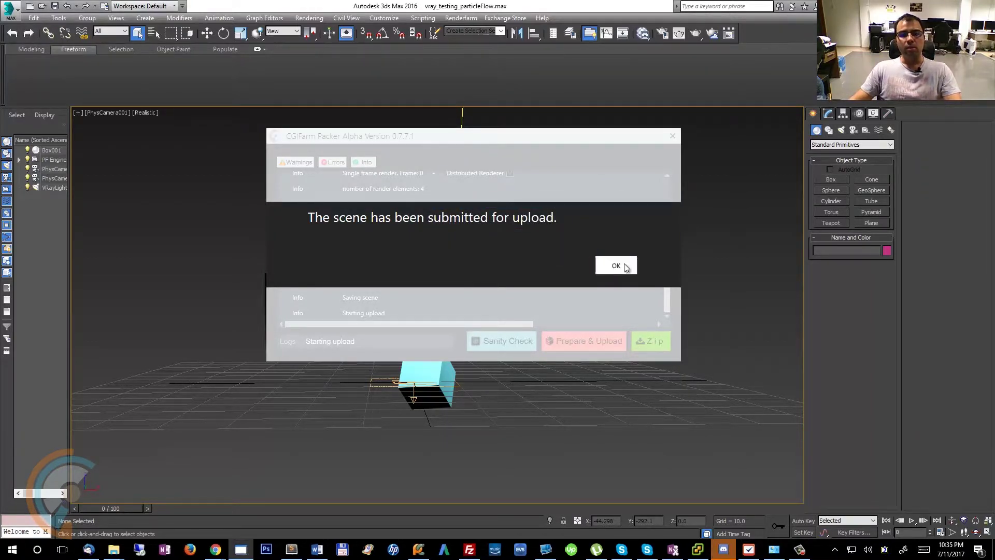
Step: Open the web dashboard from the CGIFarm application running in the background
left_click(834, 549)
right_click(813, 512)
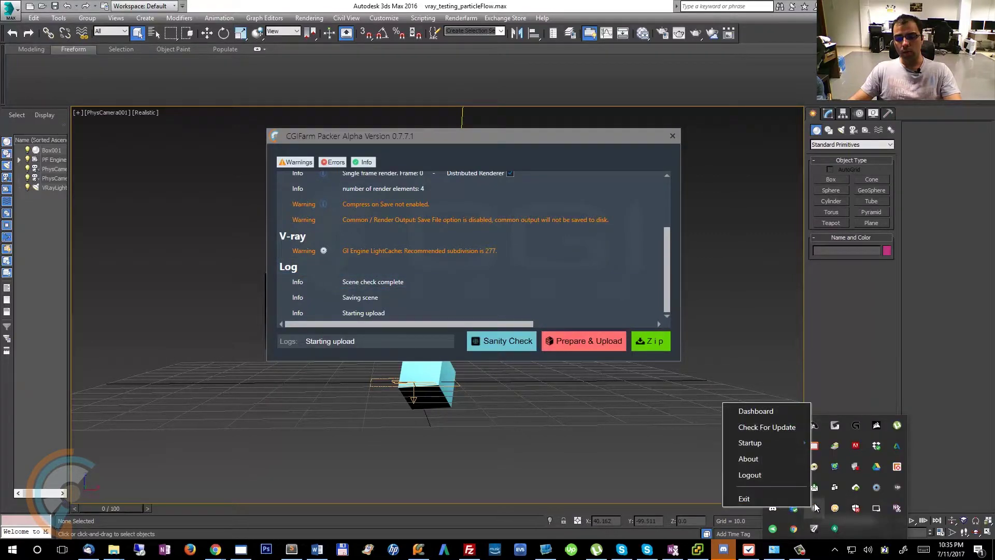
left_click(763, 411)
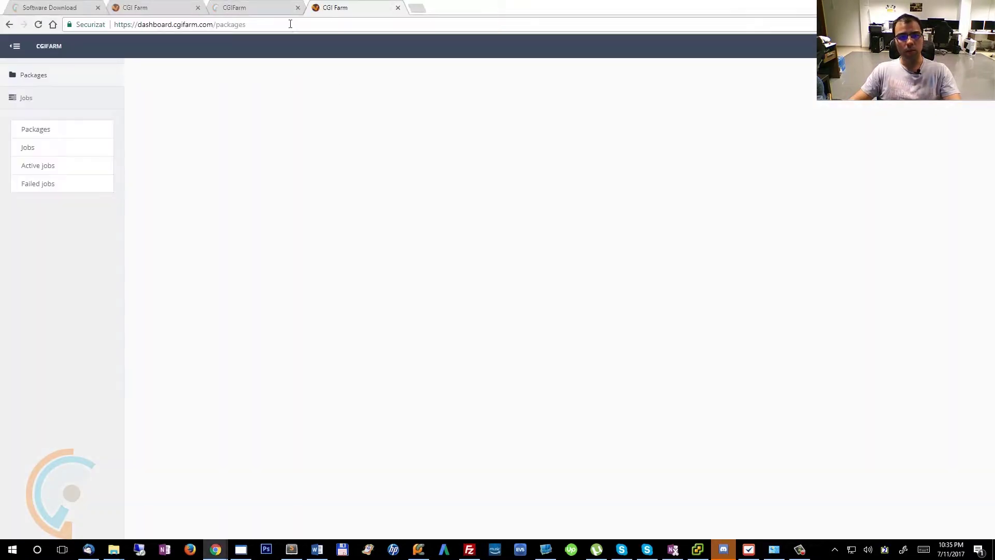
Step: Switch to the dashboard.cgifarm.org version in the browser and open its Packages page
left_click(269, 8)
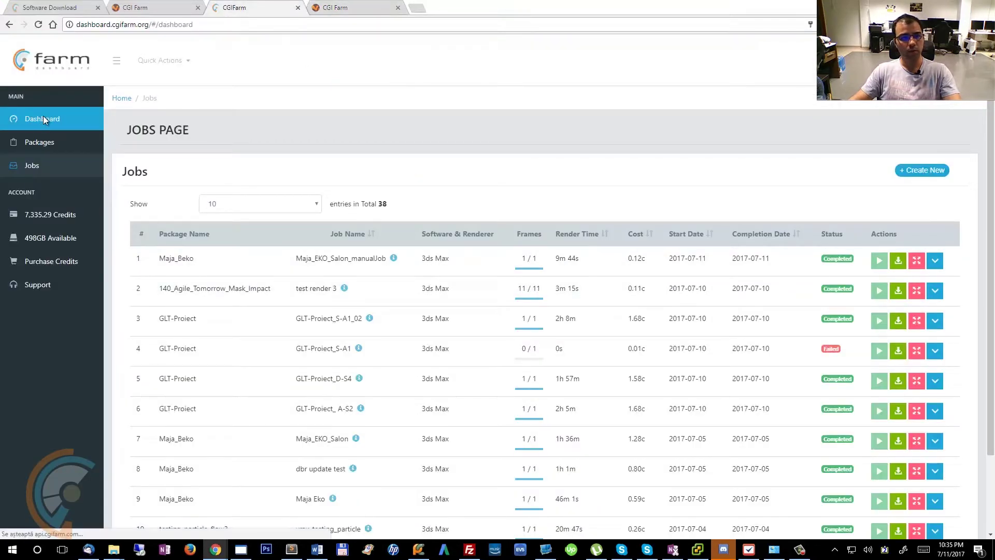
left_click(43, 117)
left_click(46, 166)
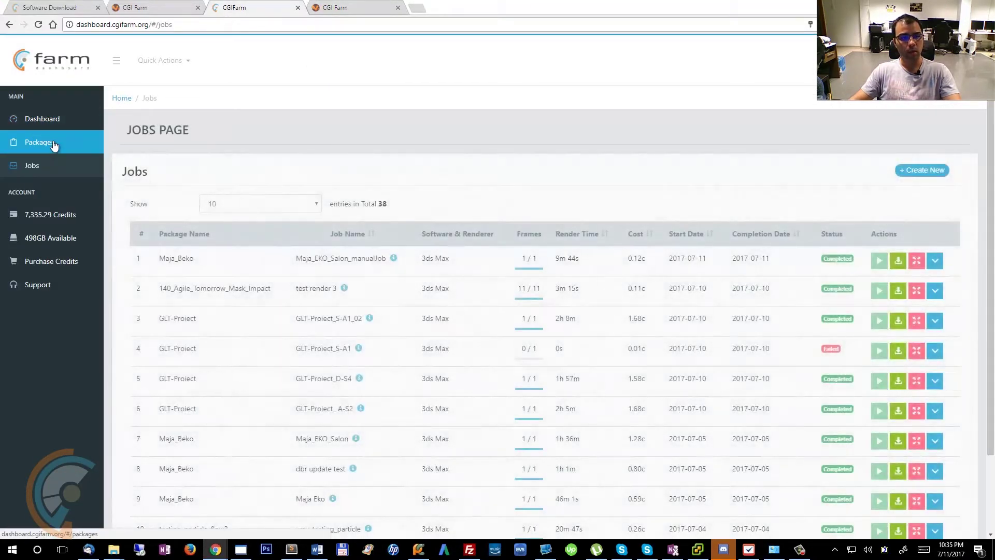
left_click(53, 142)
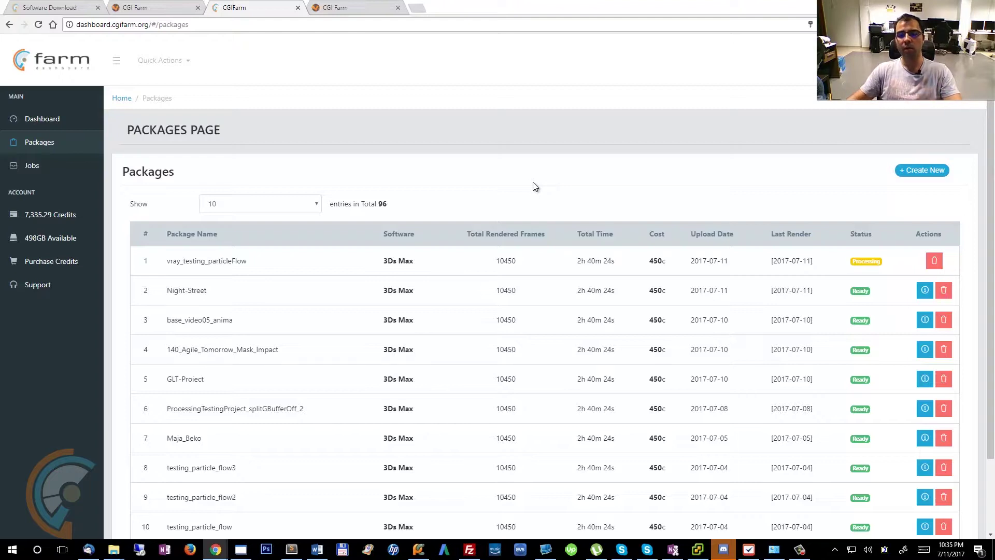
Step: View the package list in the dashboard.cgifarm.com version, and return to the dashboard.cgifarm.org package list to look through it
left_click(358, 7)
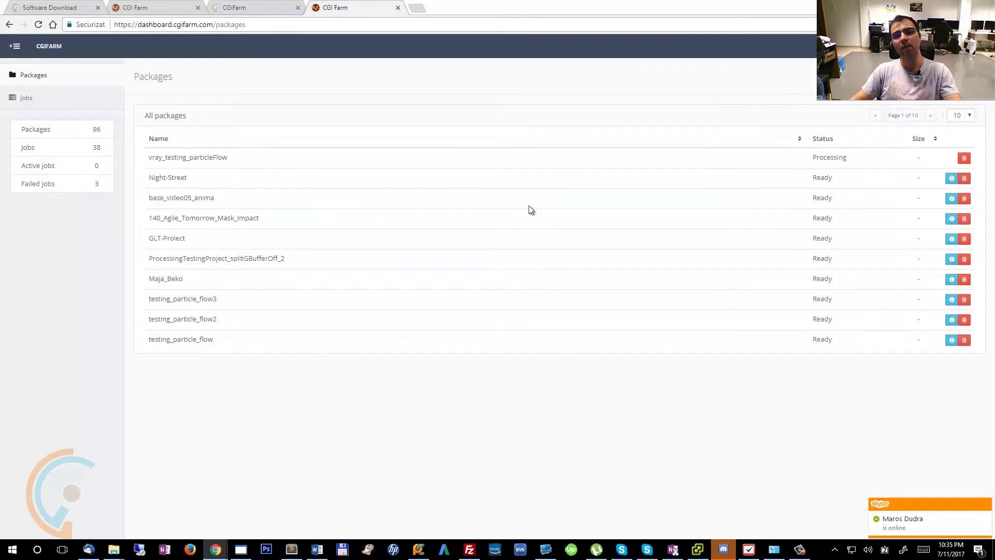
left_click(28, 98)
left_click(78, 76)
left_click(237, 8)
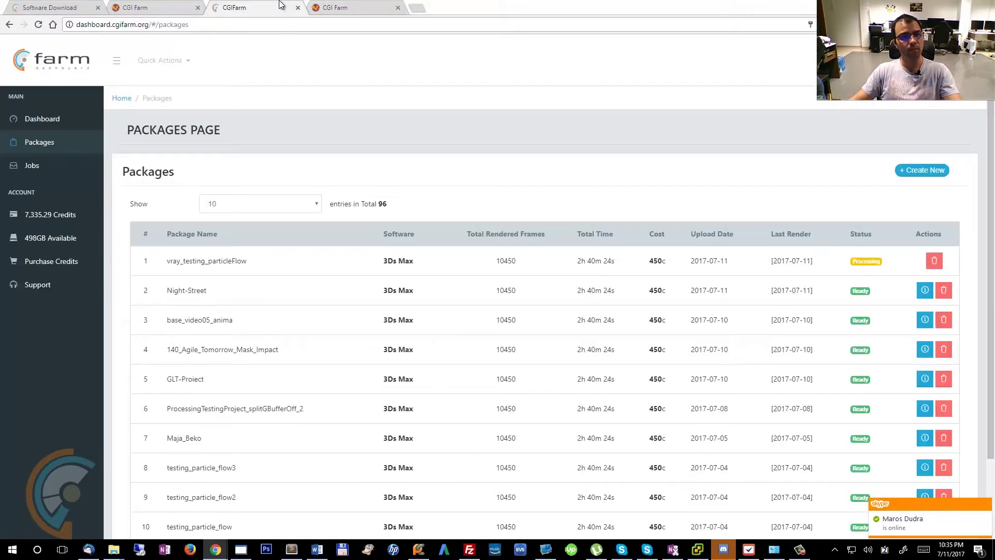
scroll(543, 191, "down", 2)
scroll(542, 191, "up", 2)
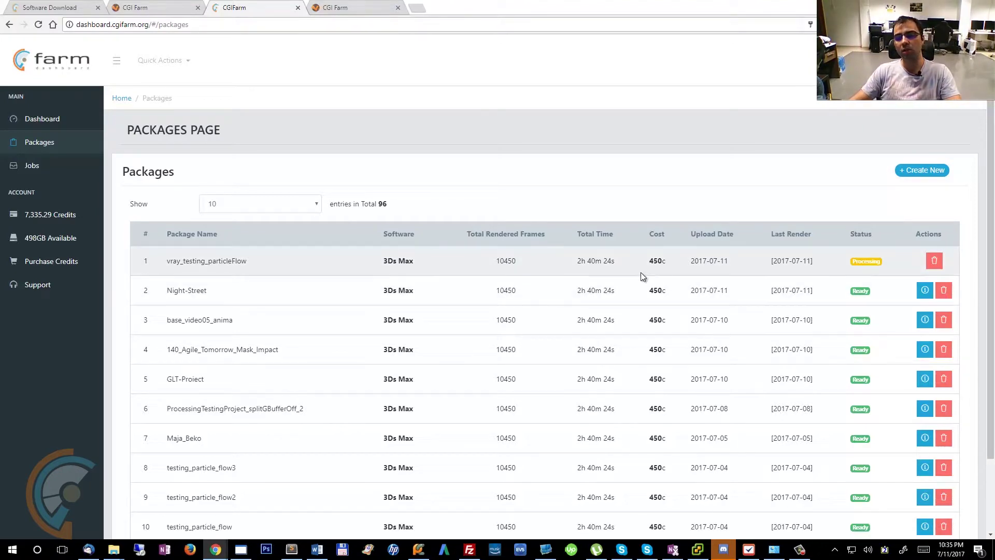
Step: Examine the cost, upload date and last render details of the vray_testing_particleFlow package
left_click_drag(646, 267, 812, 260)
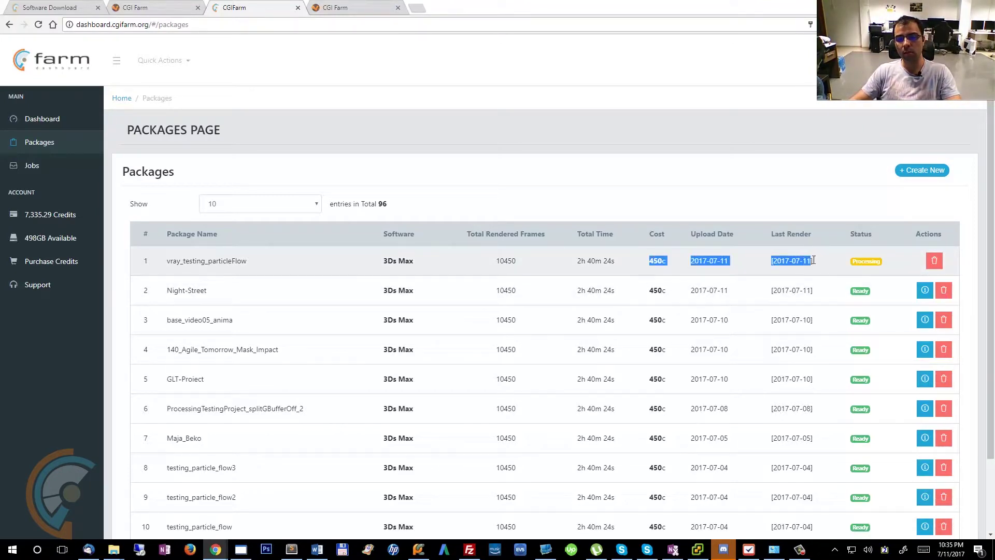
left_click(813, 262)
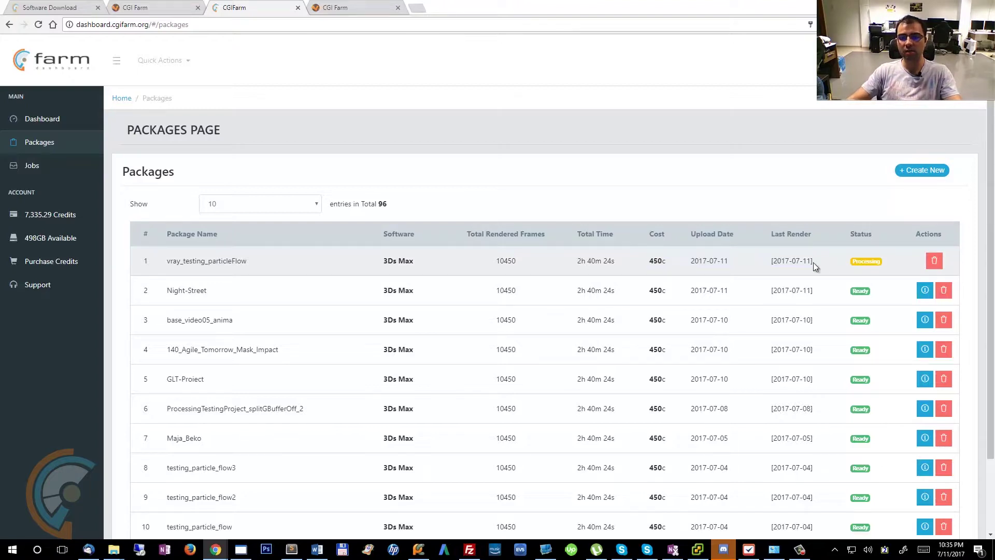
left_click_drag(825, 260, 771, 263)
left_click(753, 257)
left_click(825, 262)
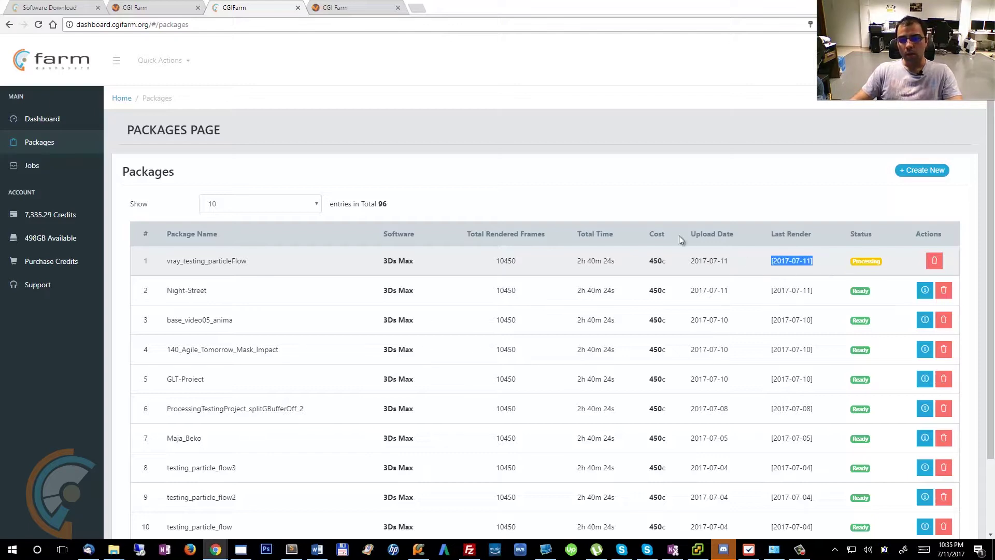
Step: Compare the statuses of the vray_testing_particleFlow and Night-Street packages in the dashboard.cgifarm.com version
left_click(340, 6)
mouse_move(864, 169)
left_mouse_down()
mouse_move(798, 162)
mouse_move(860, 163)
left_mouse_up()
left_click(810, 168)
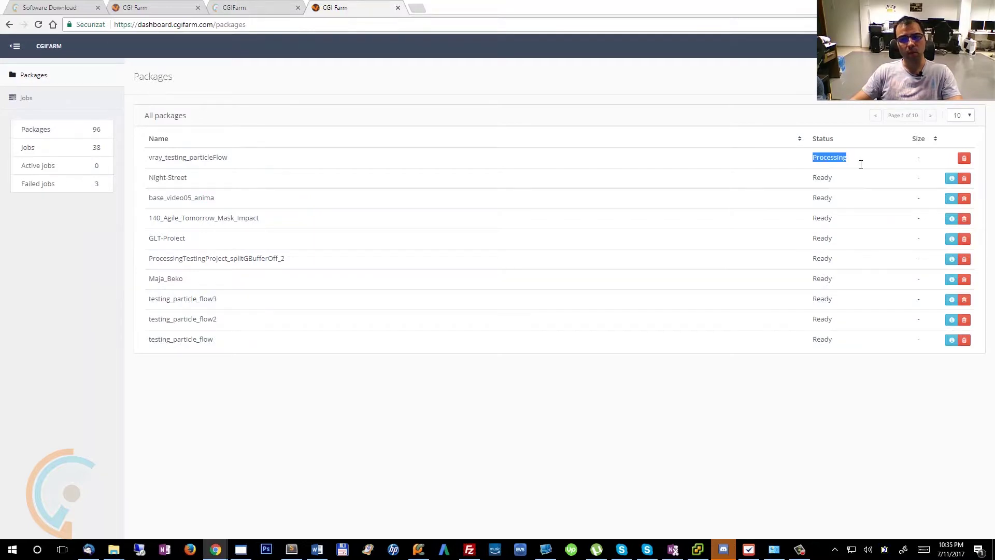
double_click(813, 178)
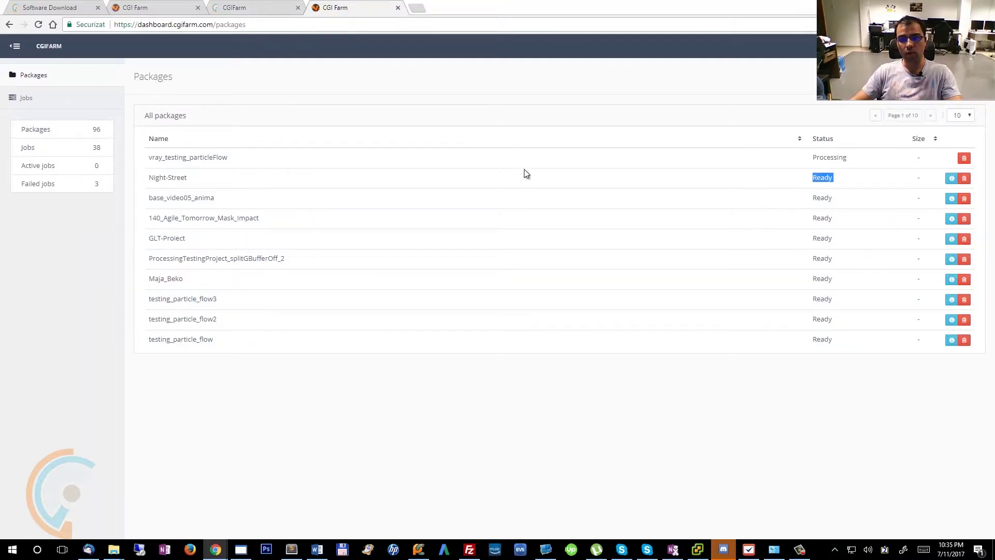
Step: Return to the dashboard.cgifarm.org version and check the status and available actions of the Night-Street package
left_click(243, 8)
left_click(863, 292)
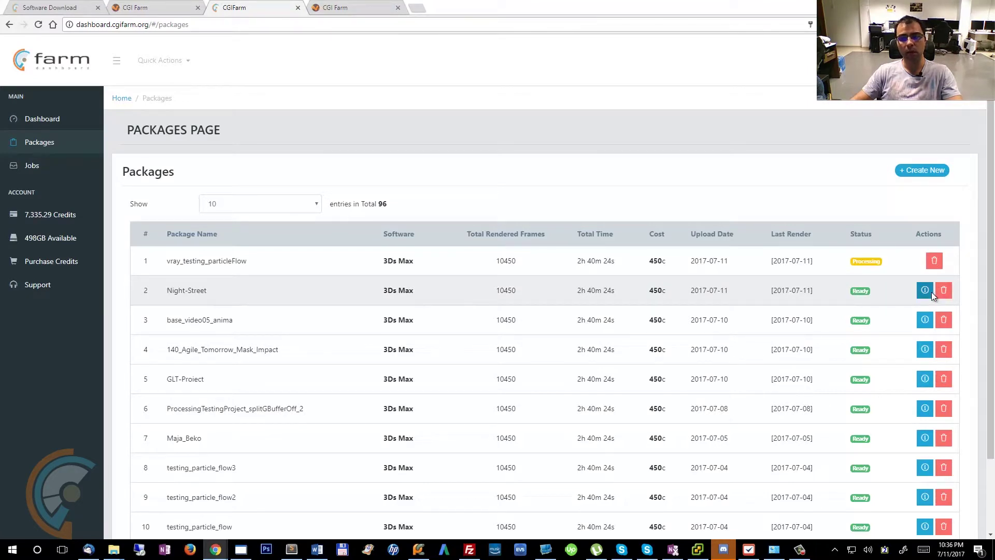
scroll(925, 416, "down", 1)
scroll(925, 416, "down", 2)
scroll(925, 415, "up", 2)
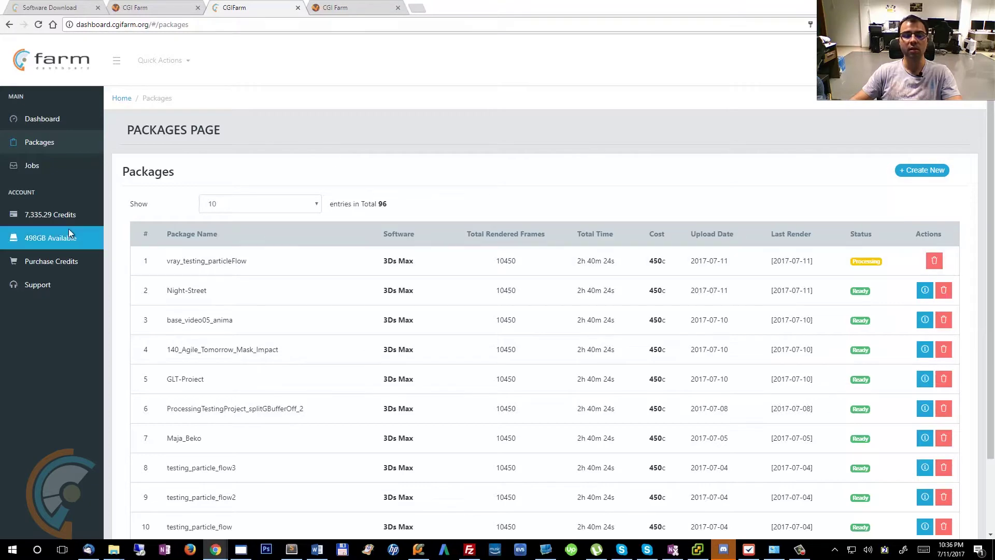
Step: Open the Jobs page and look through the list of render jobs
left_click(54, 166)
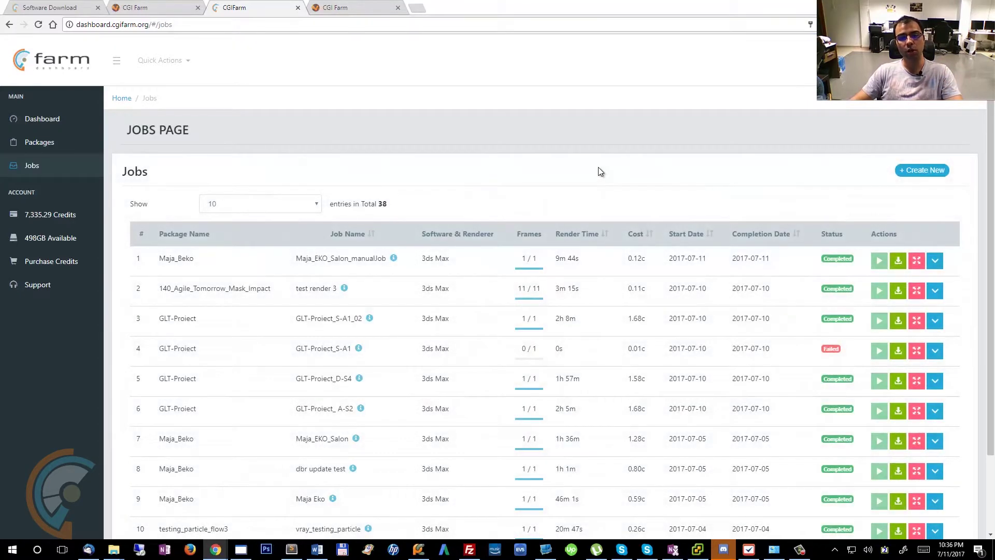
scroll(598, 167, "down", 2)
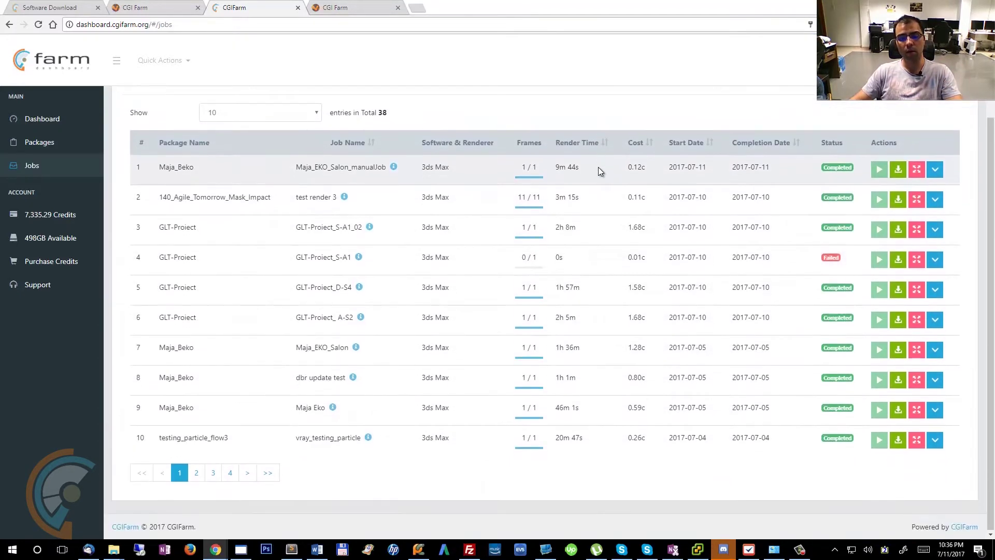
scroll(598, 167, "up", 2)
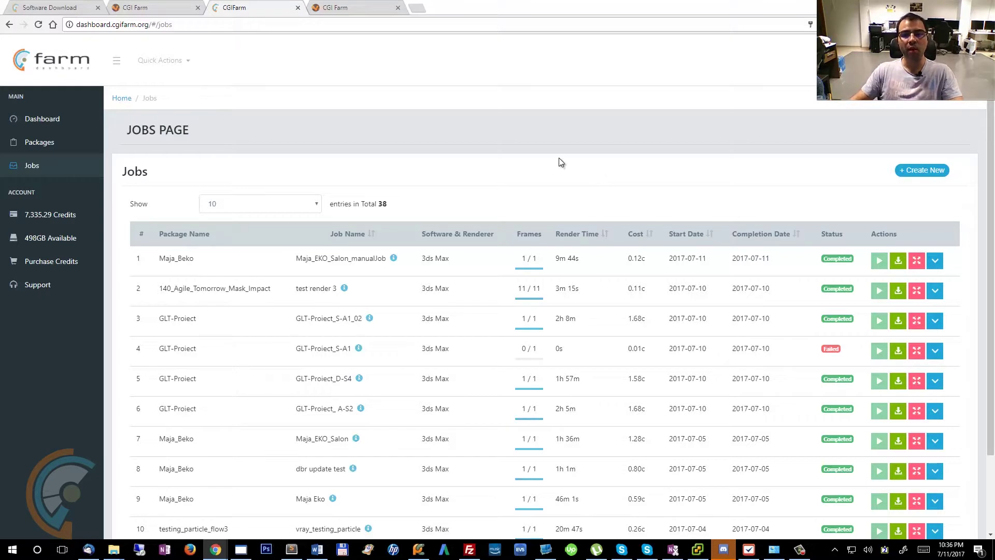
Step: Go back to the Packages page and open the package info for vray_testing_particleFlow
left_click(48, 146)
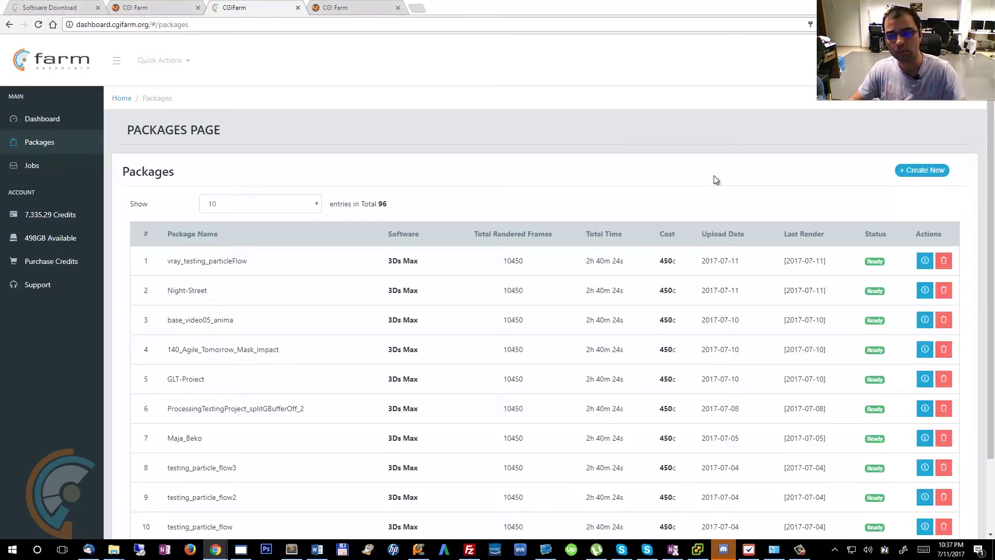
left_click_drag(163, 262, 374, 269)
left_click(900, 269)
left_click(920, 265)
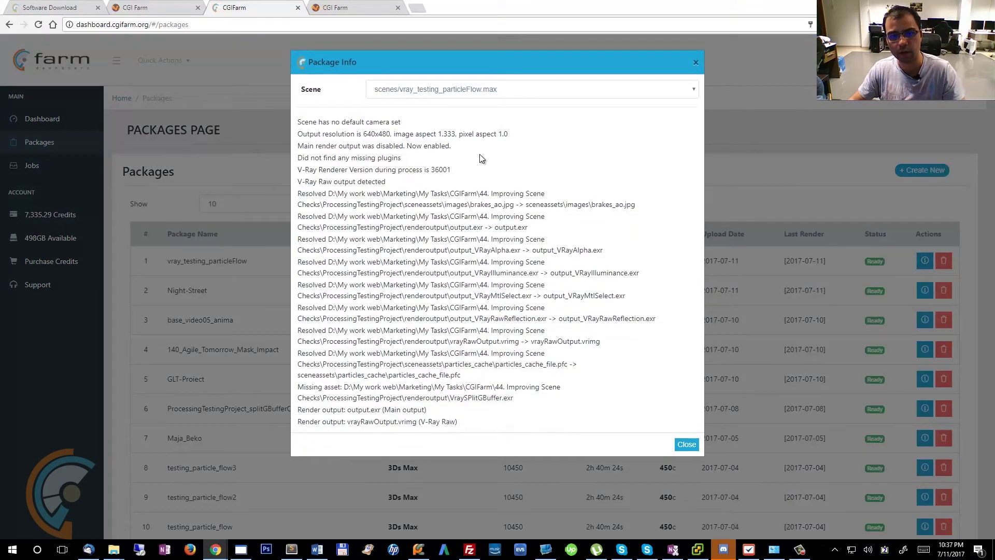
Step: Examine how the brakes_ao.jpg asset path is resolved from the local project folder to the package's relative path
left_click_drag(298, 193, 400, 199)
left_click(322, 195)
left_click_drag(328, 193, 648, 205)
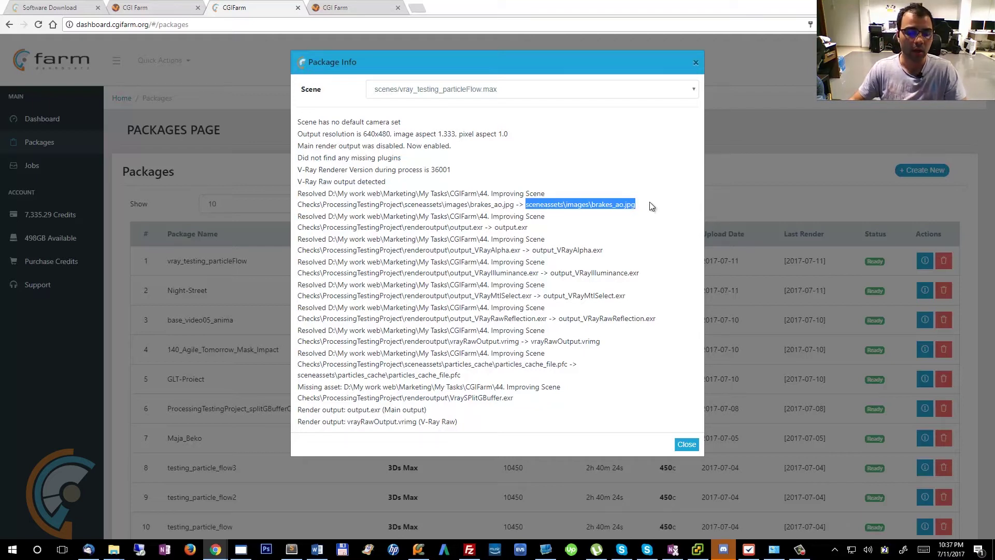
left_click_drag(649, 203, 533, 205)
left_click_drag(633, 207, 667, 209)
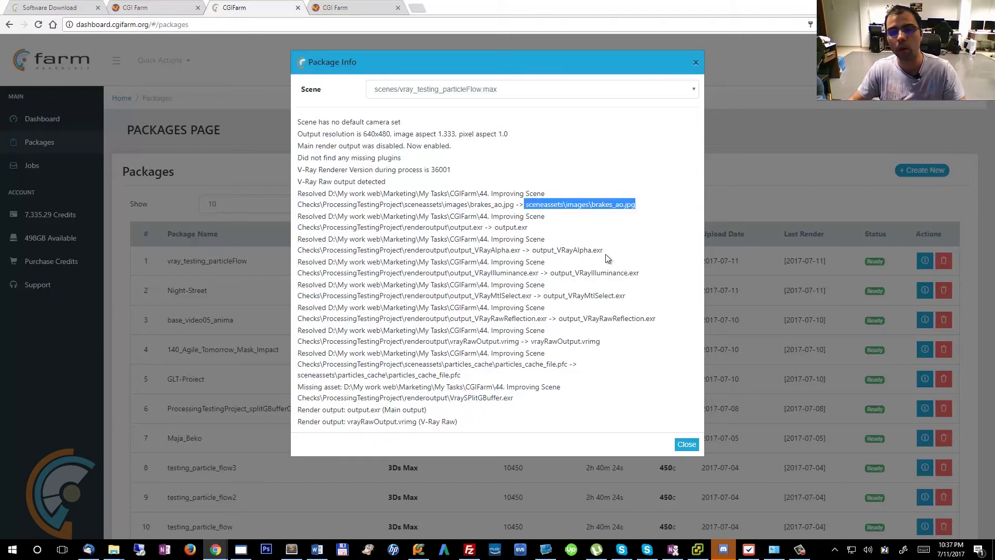
left_click(596, 326)
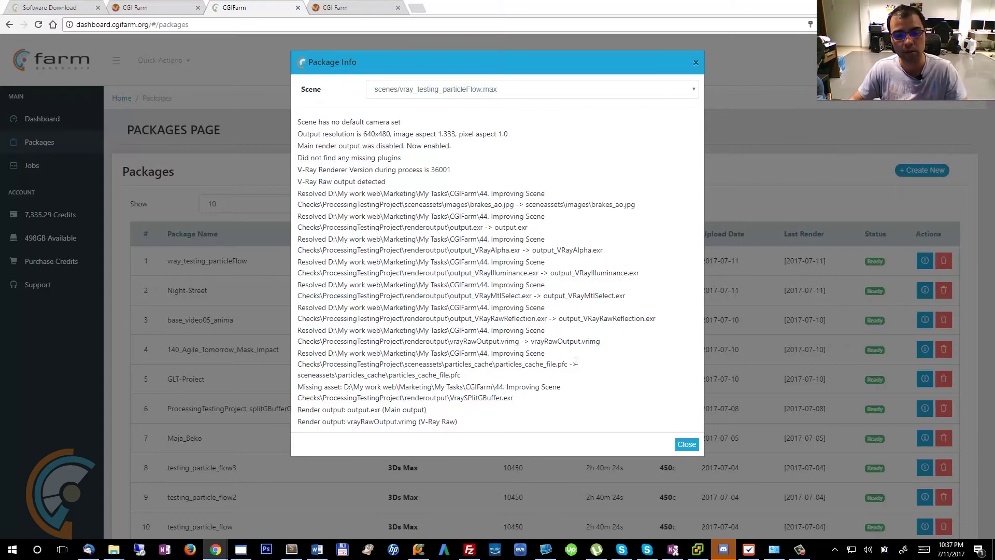
Step: Review the main and V-Ray Raw render output entries and the missing VraySPlitGBuffer.exr asset in the package log
left_click_drag(483, 427, 330, 195)
left_click(442, 284)
left_click_drag(426, 410, 301, 413)
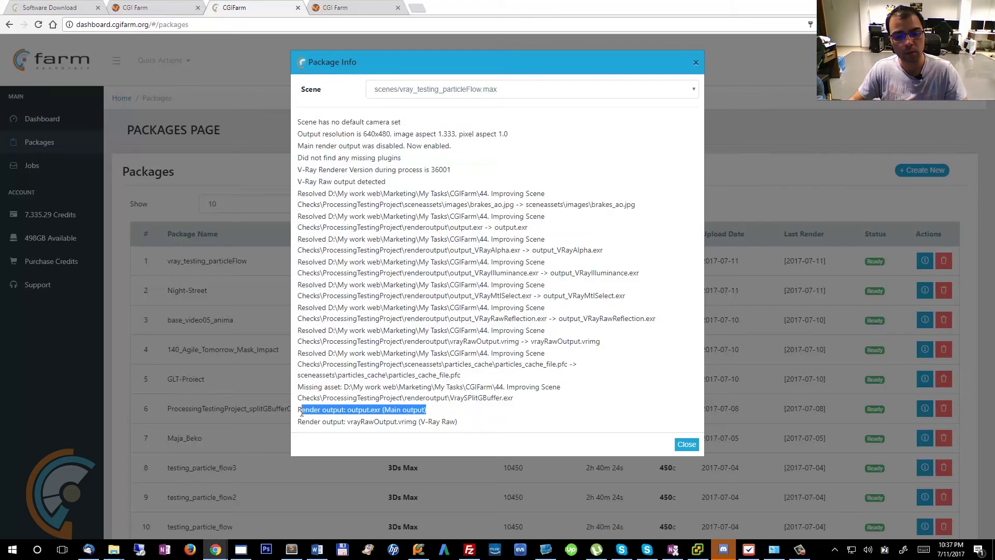
left_click_drag(361, 421, 459, 425)
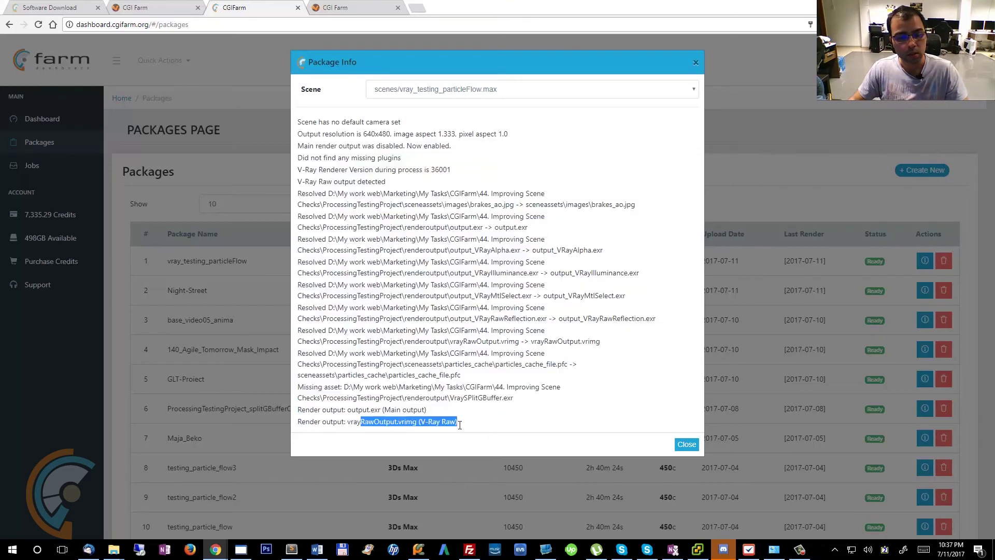
left_click(461, 428)
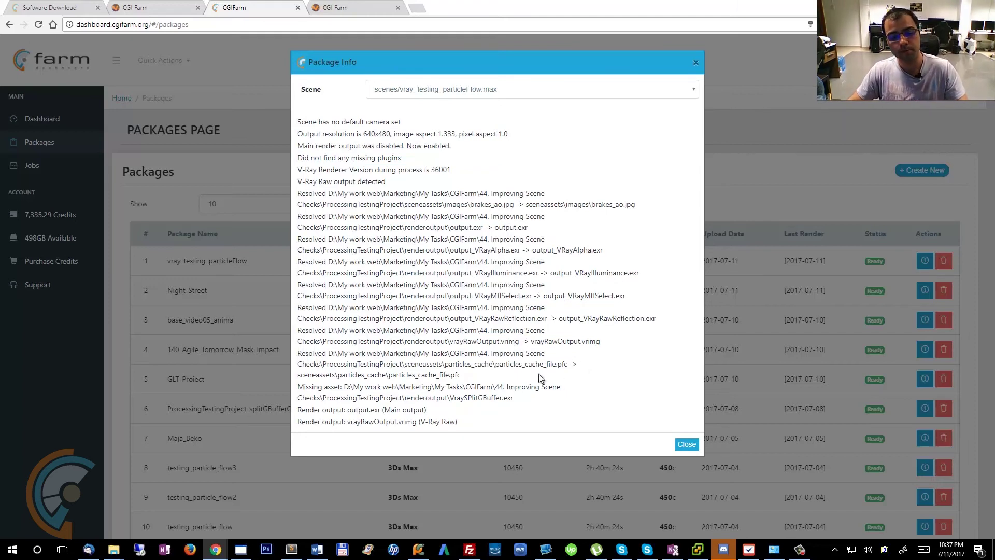
left_click_drag(403, 387, 293, 386)
left_click(527, 399)
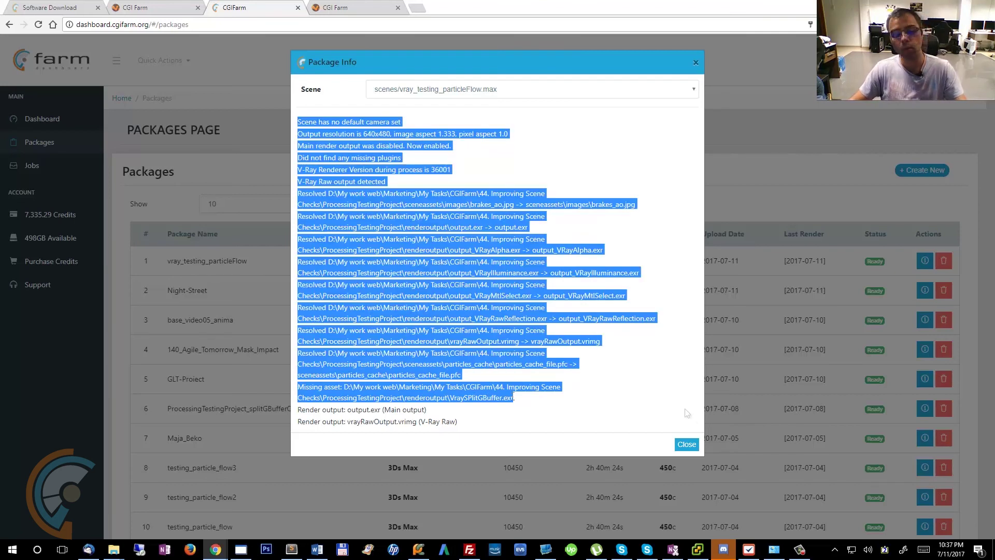